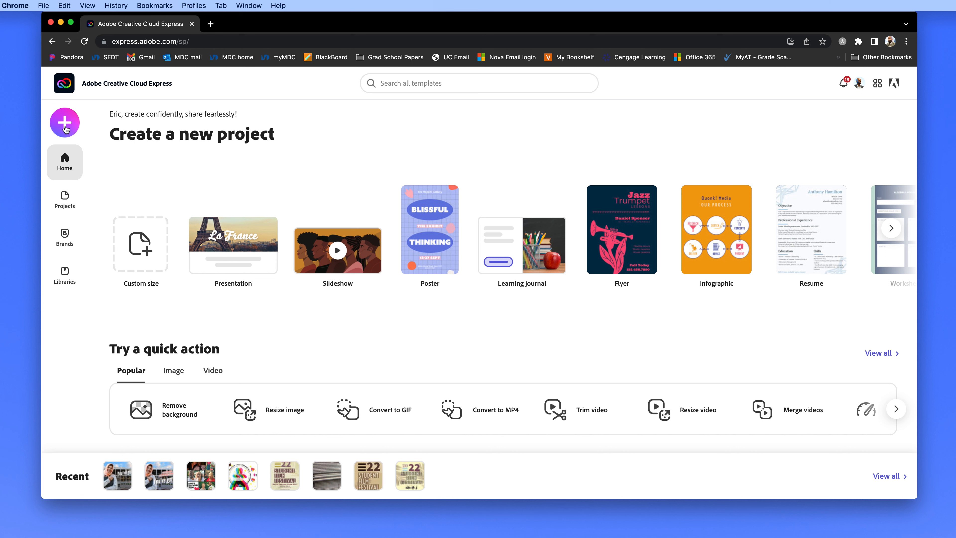
Create a new custom size graphic with a width of 1920 px and a height of 1080 px.
left_click(65, 125)
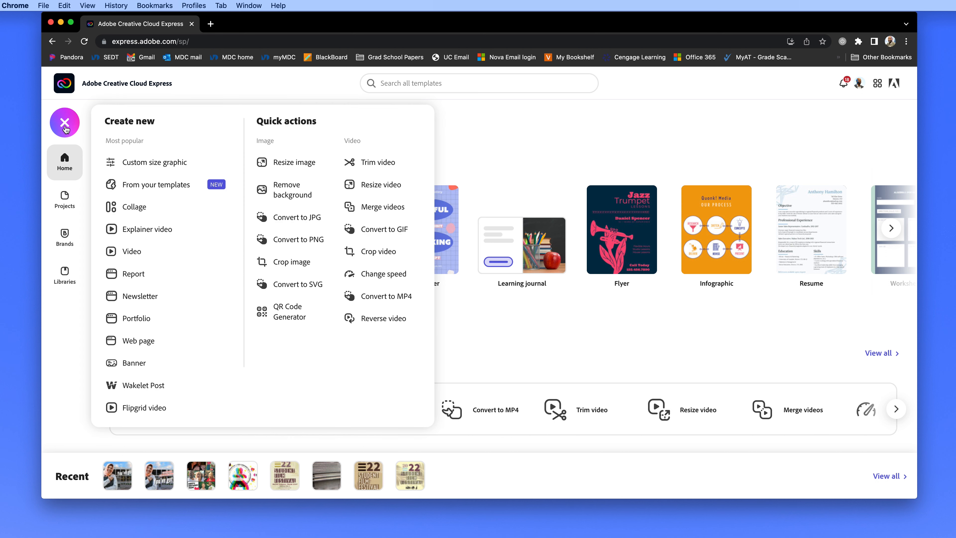
left_click(146, 167)
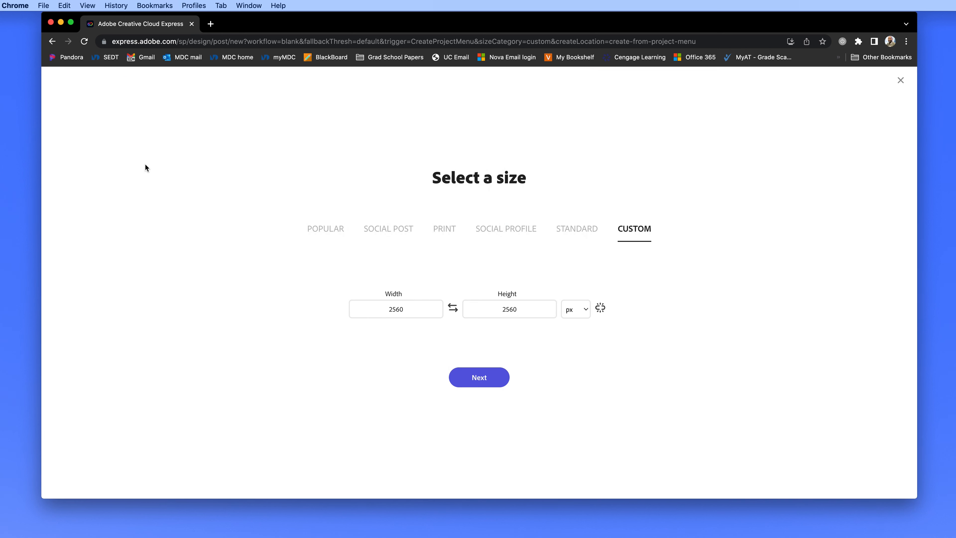
left_click(397, 309)
type("1")
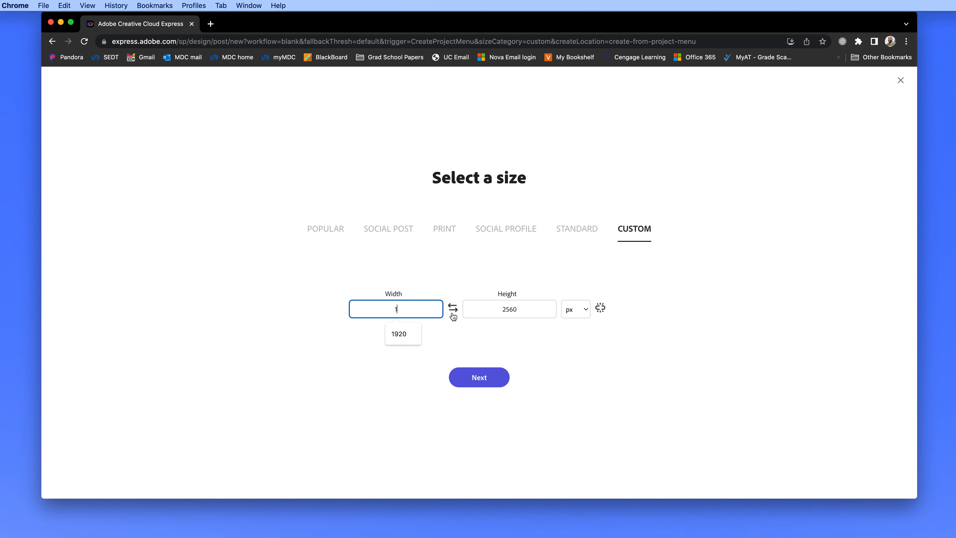
type("920")
left_click(512, 308)
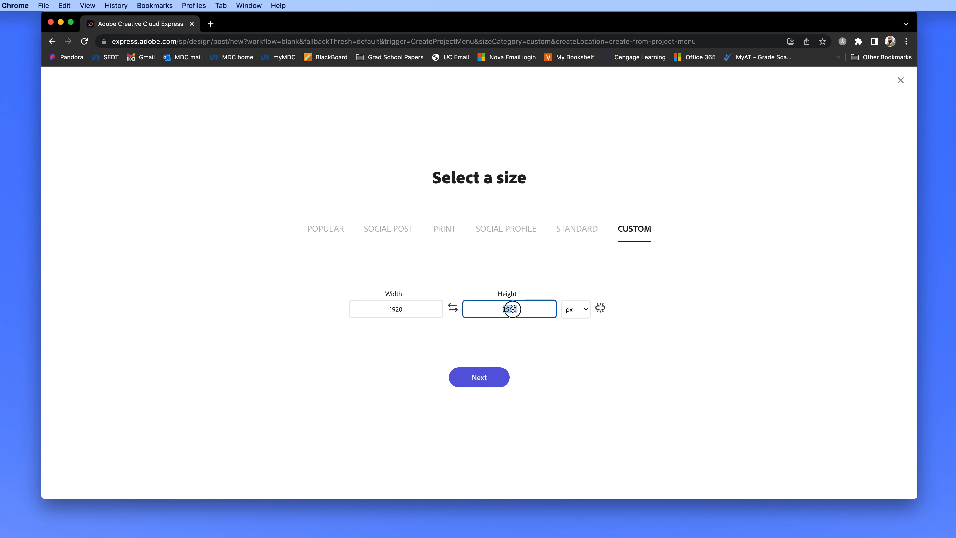
type("1080")
left_click(485, 378)
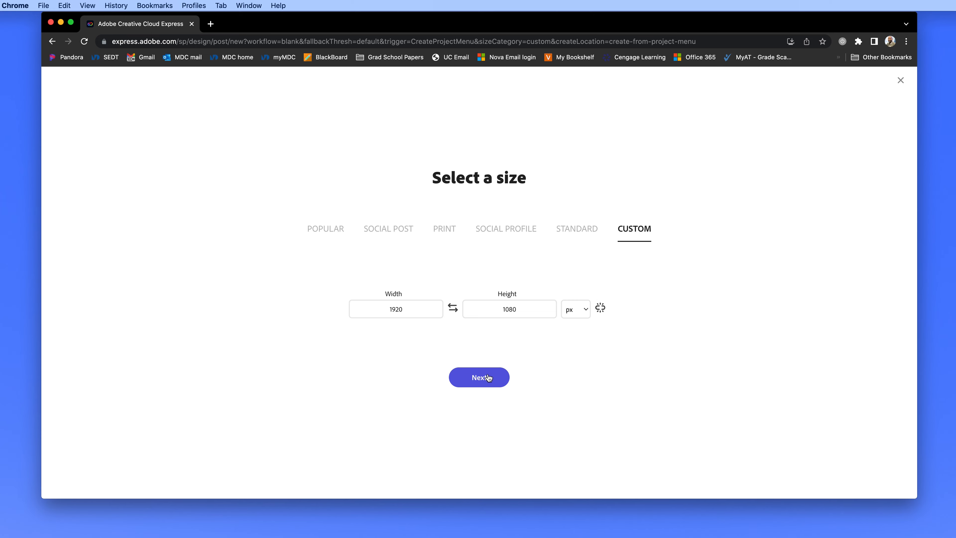
left_click(494, 380)
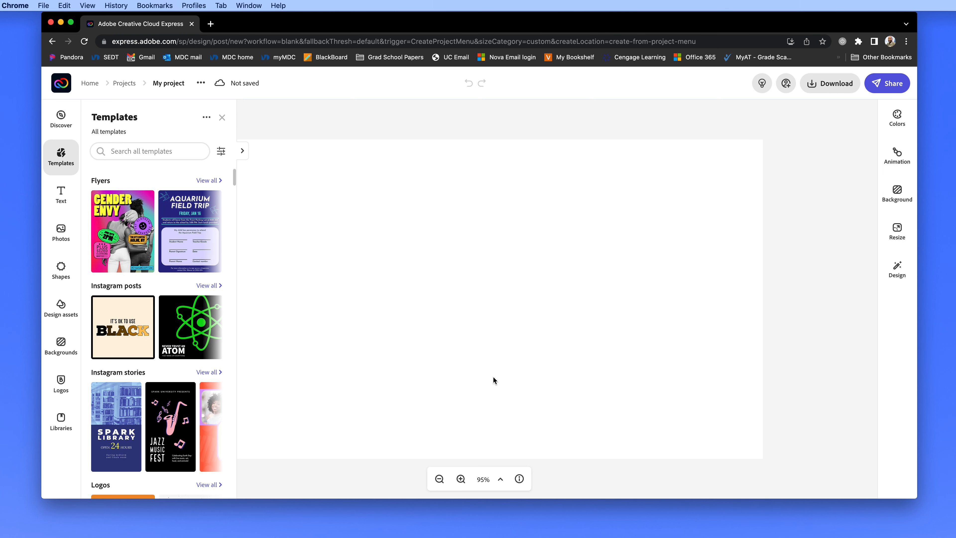
Upload the photo Sky.jpg from the Course Files folder onto the blank canvas.
left_click(64, 235)
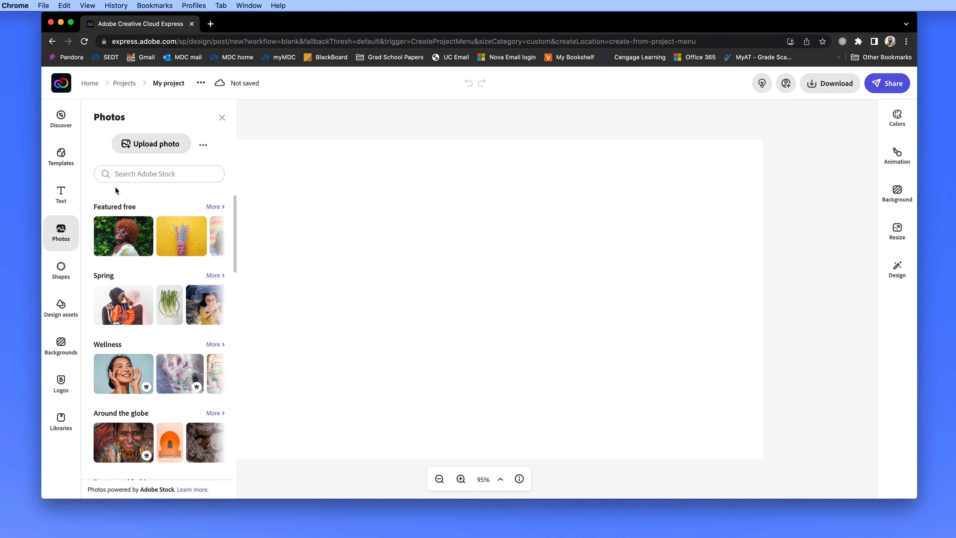
left_click(146, 147)
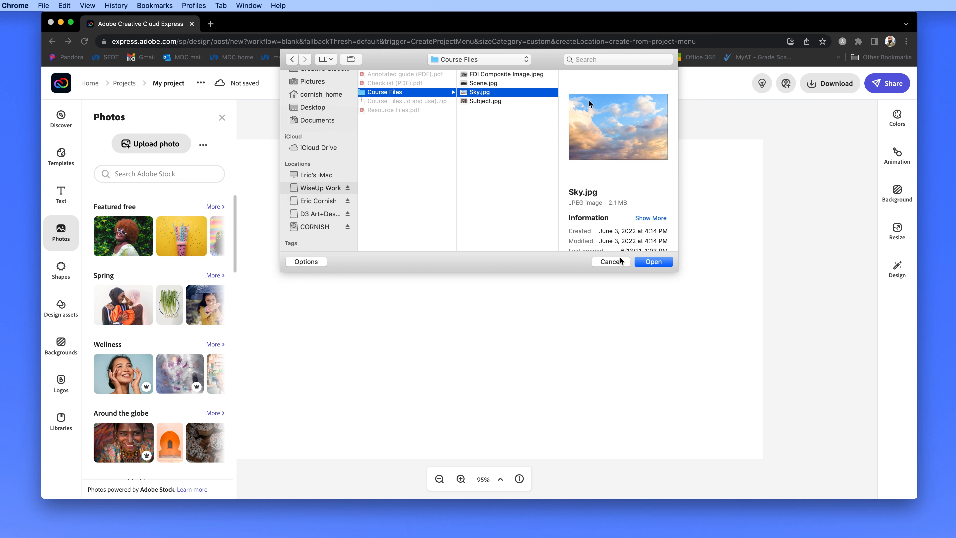
left_click(653, 261)
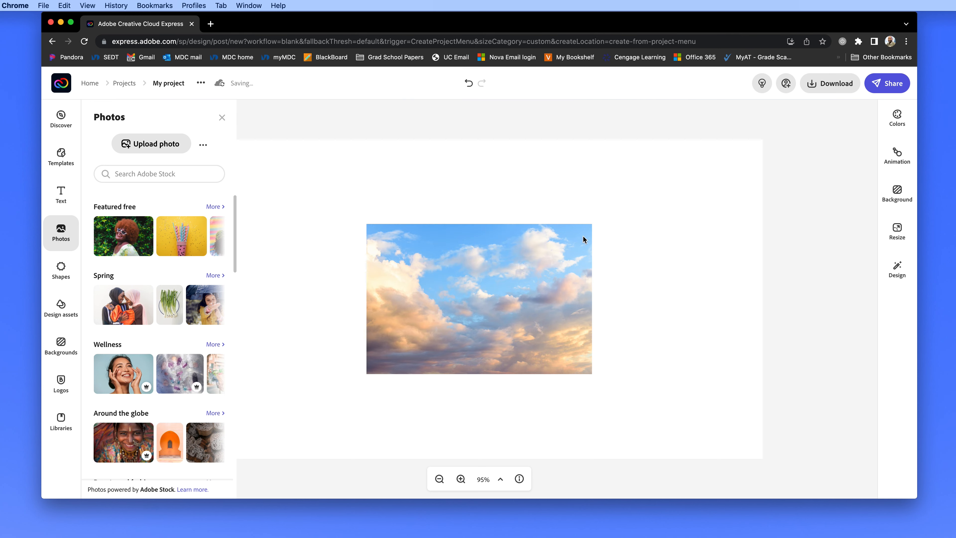
left_click(222, 118)
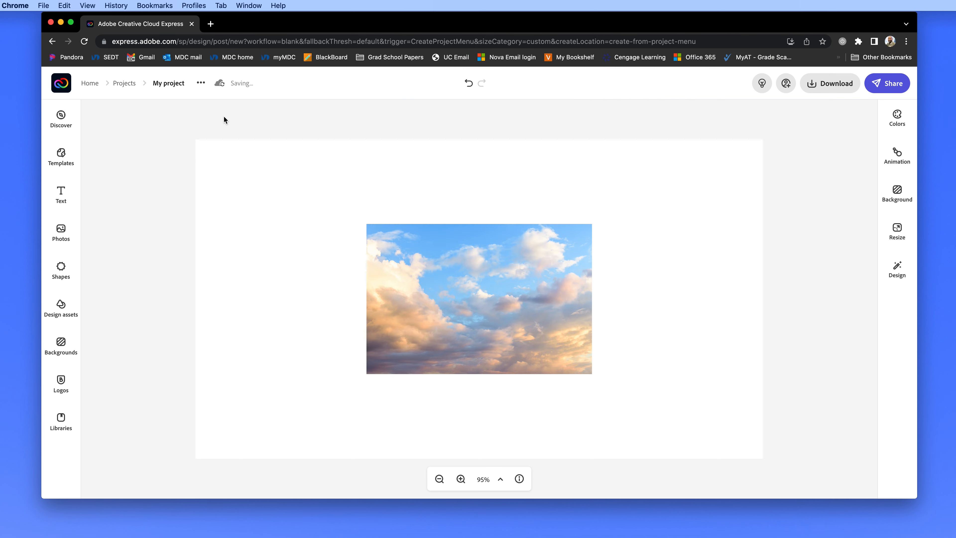
Enlarge the sky photo until it covers the whole canvas, and shift it slightly downward.
left_click(427, 248)
left_click_drag(366, 224, 171, 138)
left_click_drag(607, 385, 773, 466)
scroll(640, 376, "right", 2)
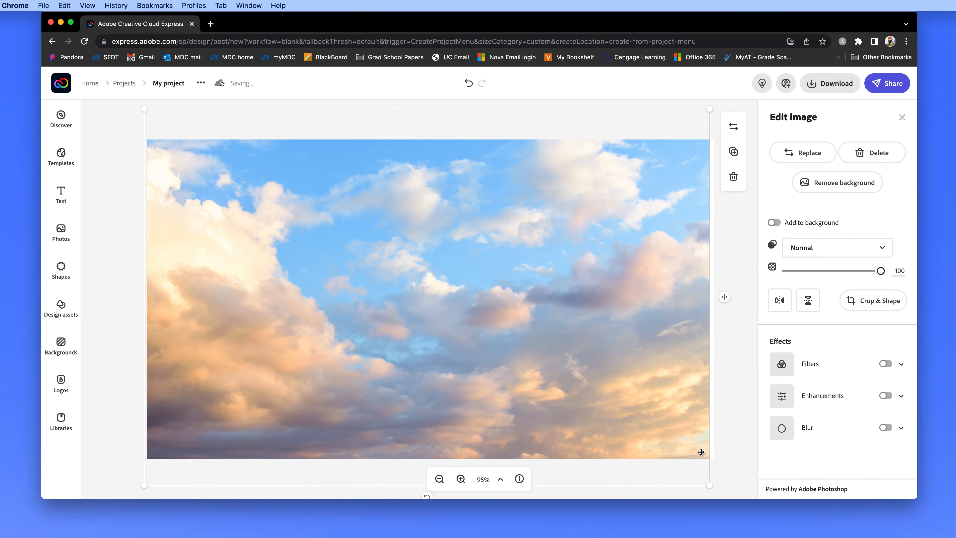
left_click_drag(528, 293, 526, 308)
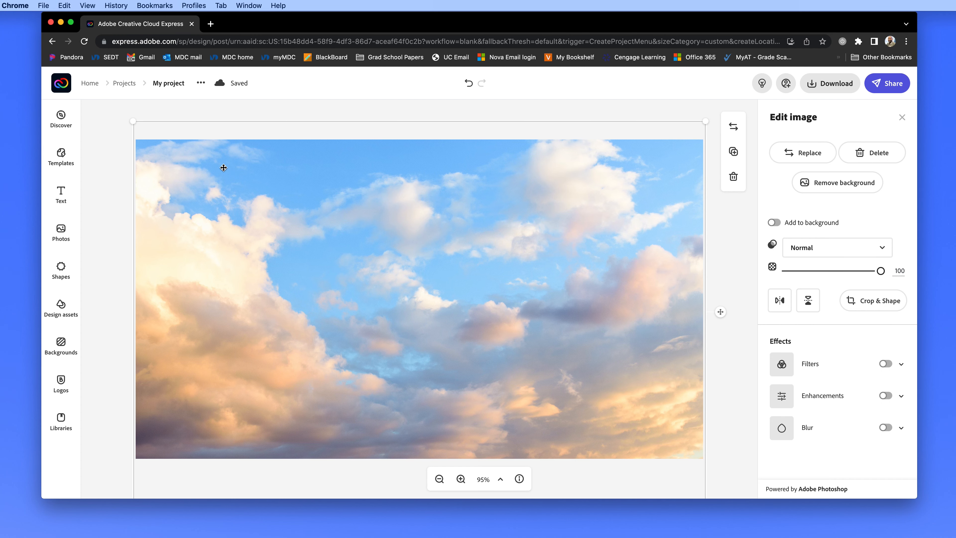
Upload Scene.jpg from the Course Files folder on top of the sky photo.
left_click(62, 231)
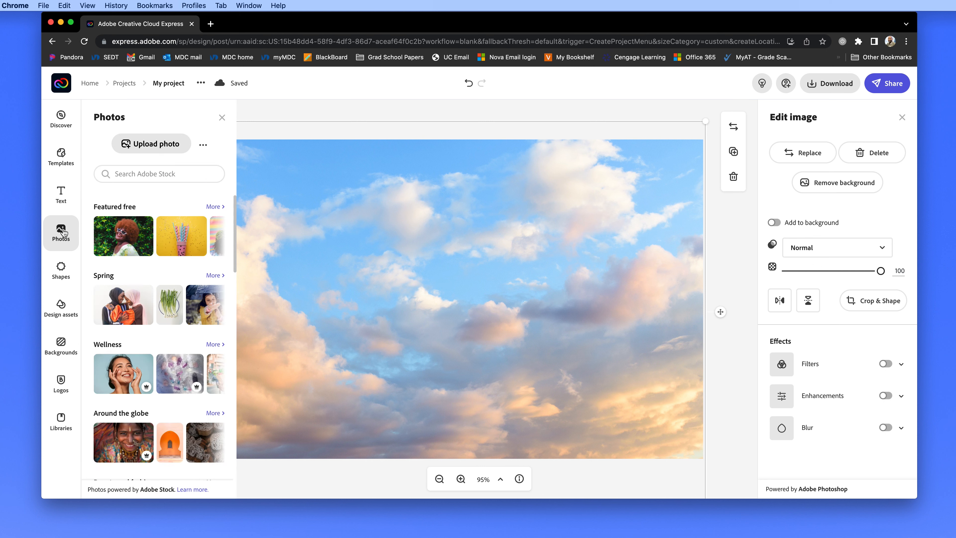
left_click(147, 150)
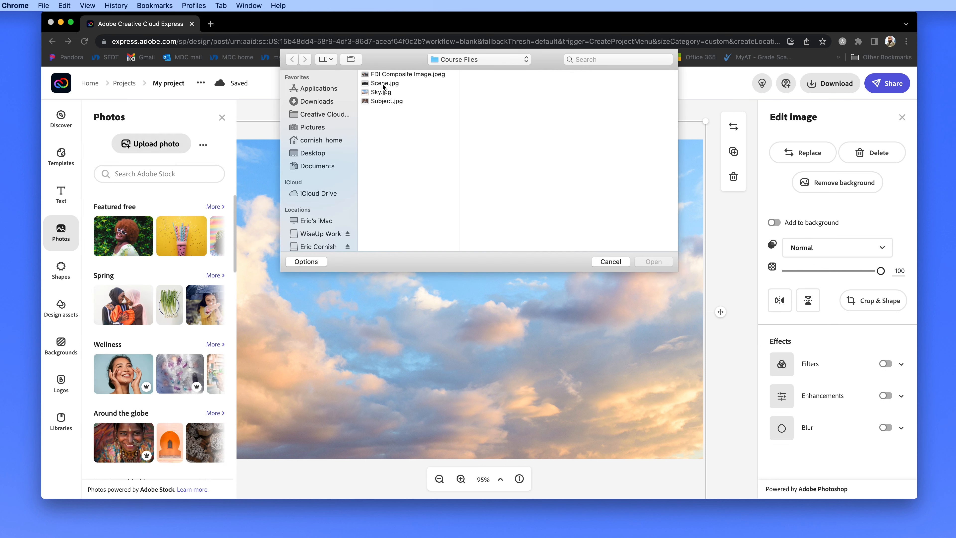
left_click(382, 84)
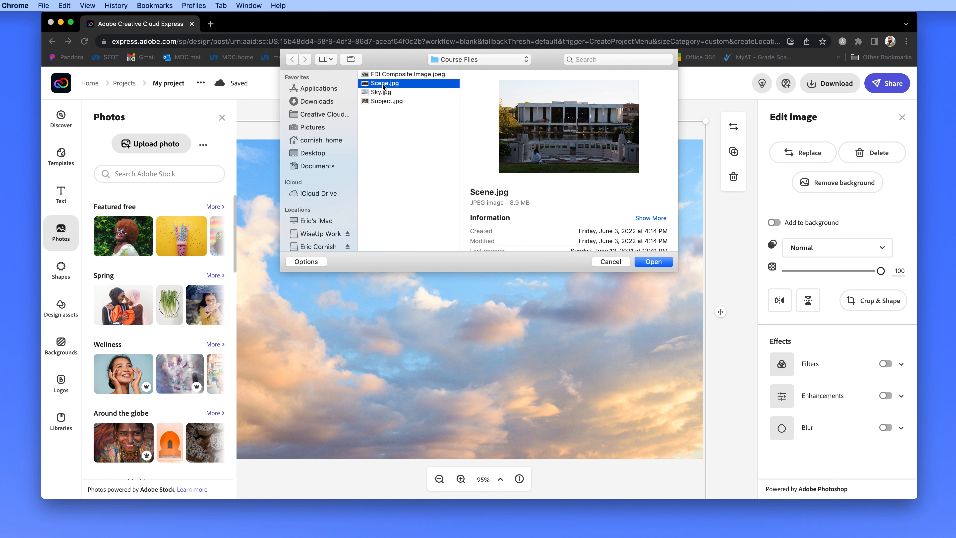
left_click(653, 261)
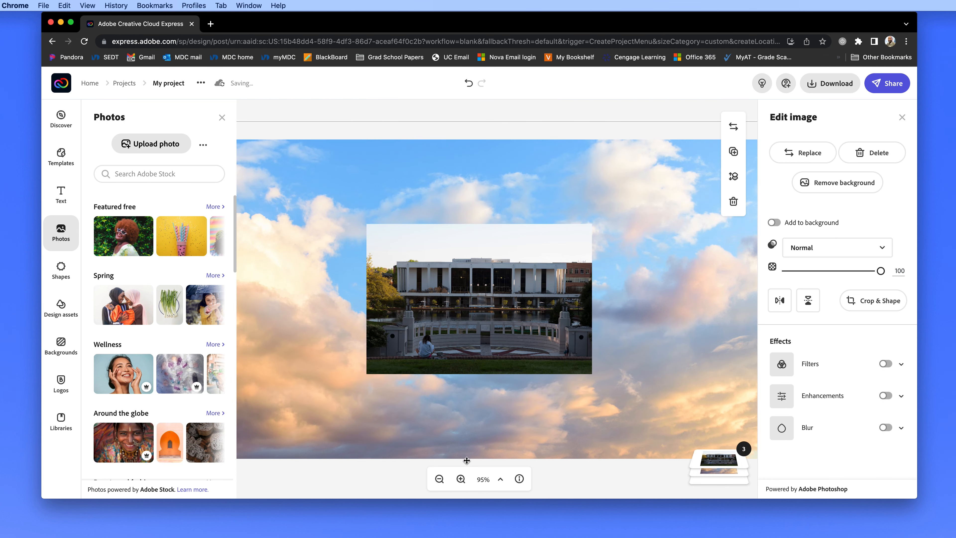
left_click(439, 478)
left_click(222, 118)
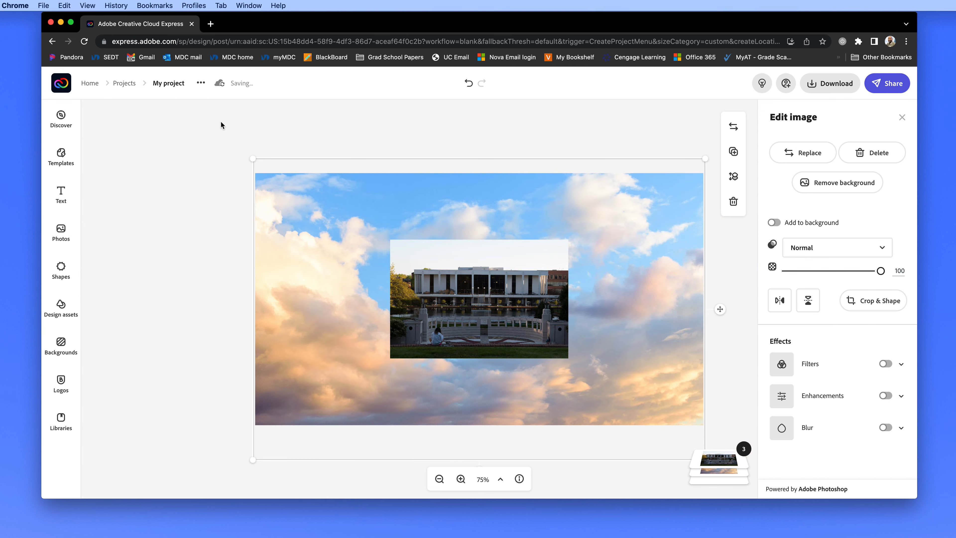
Enlarge the building scene photo until it covers the entire canvas.
left_click(428, 260)
left_click_drag(390, 240, 233, 173)
left_click_drag(569, 359, 717, 439)
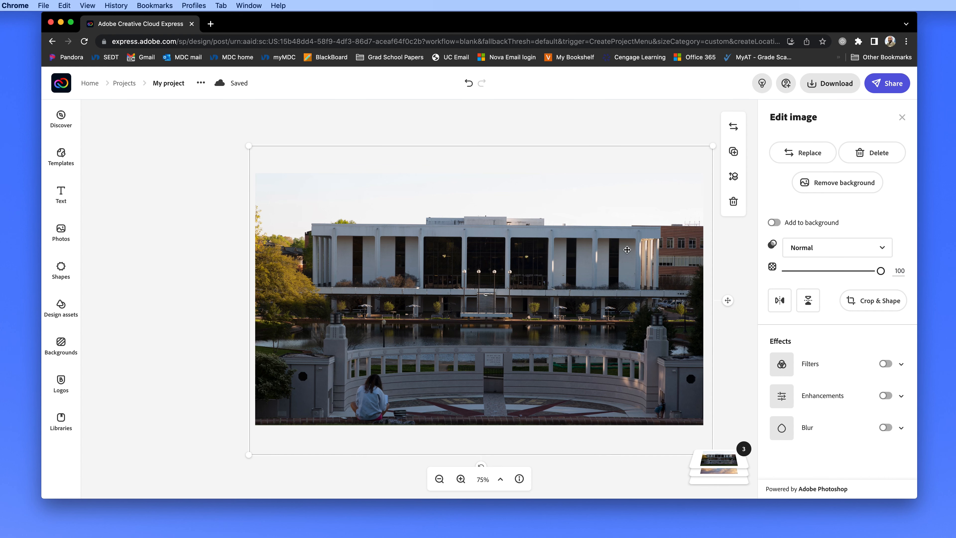
Remove the scene photo's background and restore the erased trees, side building, water and foreground with a size 58 brush.
left_click(842, 193)
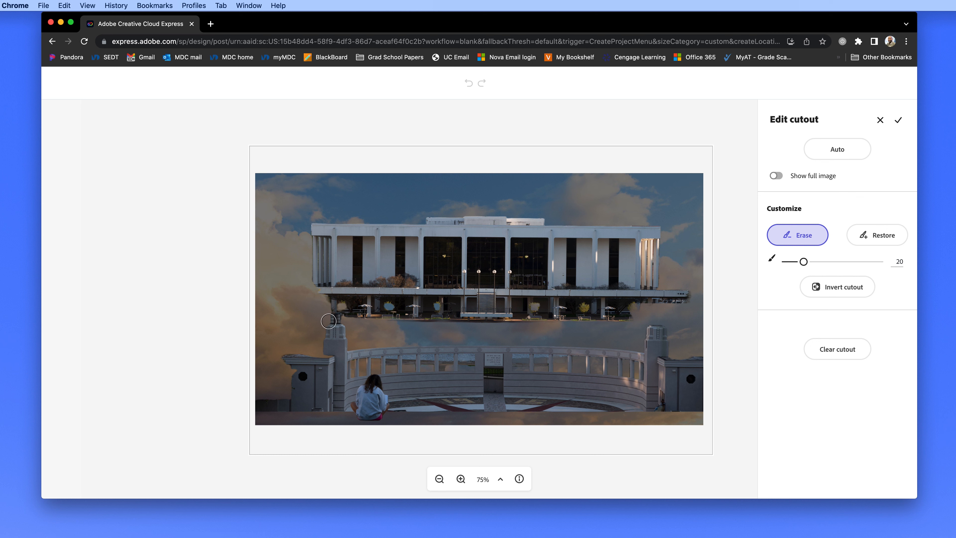
left_click(880, 242)
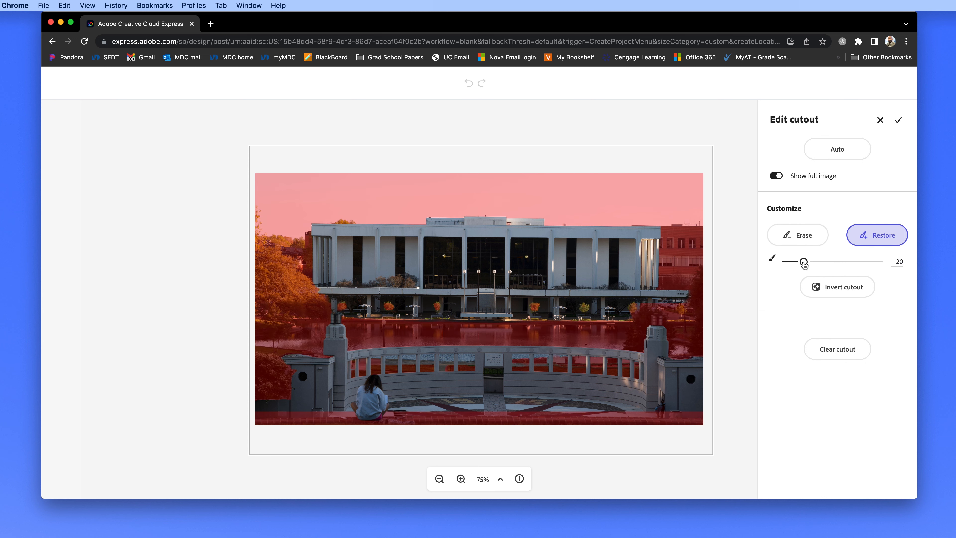
left_click_drag(803, 262, 839, 261)
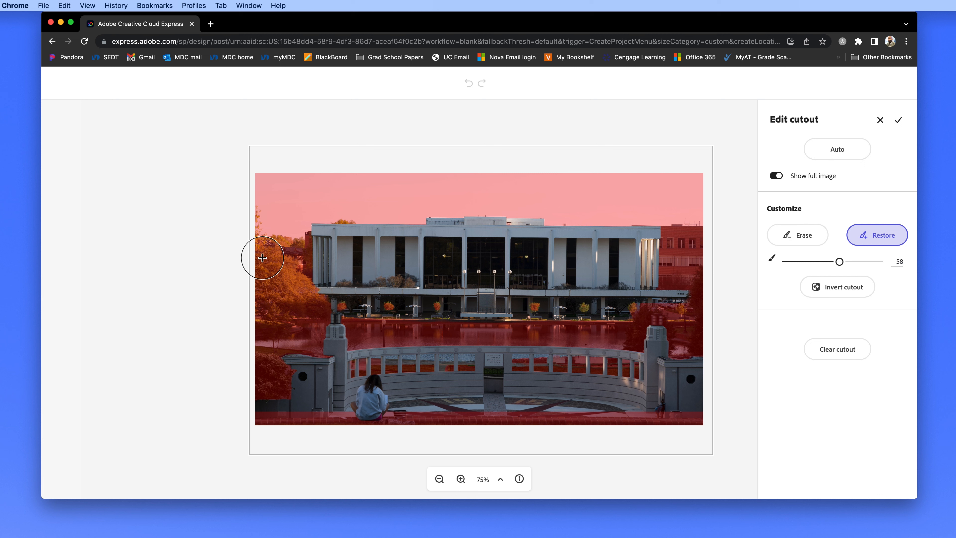
mouse_move(263, 258)
left_mouse_down()
mouse_move(688, 249)
mouse_move(700, 399)
mouse_move(438, 421)
mouse_move(284, 412)
mouse_move(256, 320)
mouse_move(387, 281)
mouse_move(667, 297)
mouse_move(667, 392)
mouse_move(301, 389)
mouse_move(284, 316)
mouse_move(505, 312)
mouse_move(639, 335)
mouse_move(475, 376)
mouse_move(320, 371)
mouse_move(393, 342)
mouse_move(629, 345)
left_mouse_up()
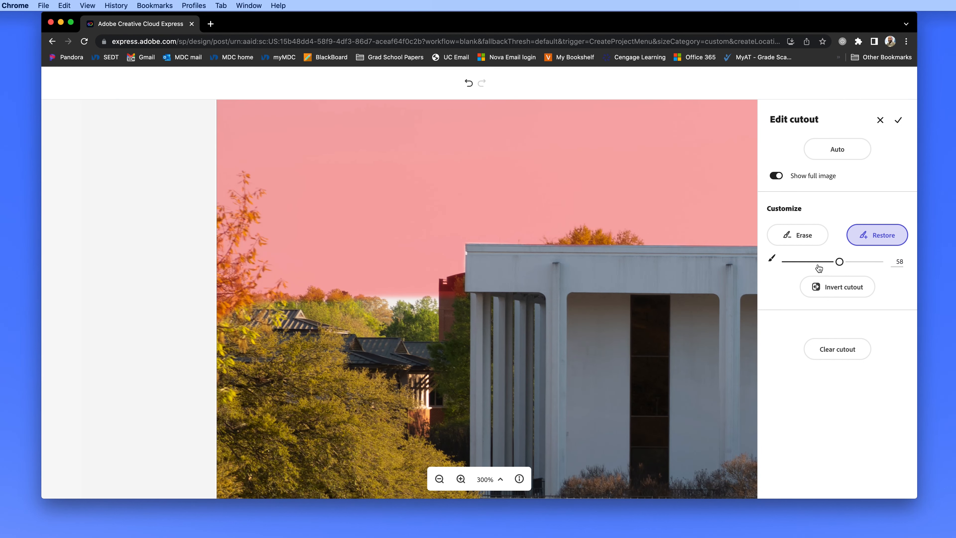
Restore the fine edges along the treetops and rooflines with a size 7 brush, and apply the scene cutout.
left_click_drag(818, 264, 790, 264)
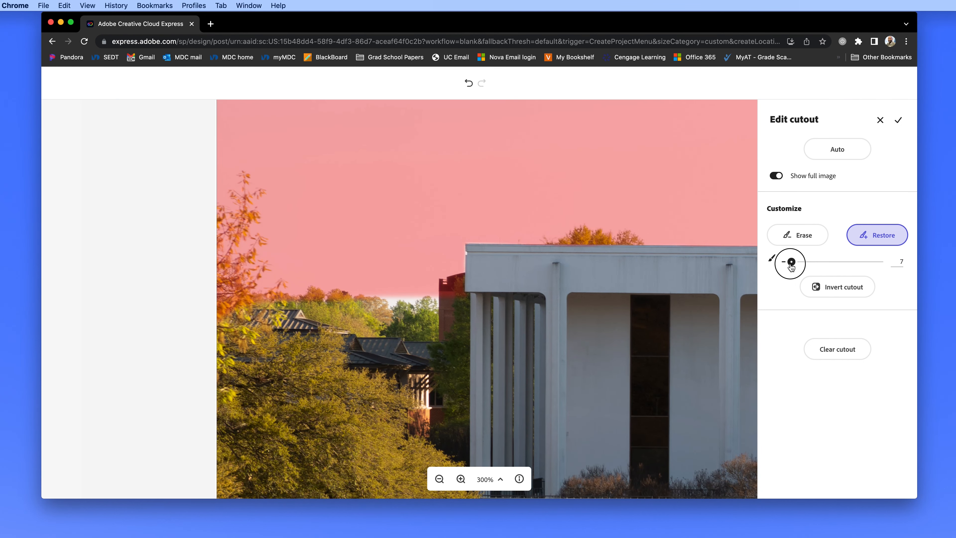
mouse_move(381, 313)
left_mouse_down()
mouse_move(339, 301)
mouse_move(269, 304)
left_mouse_up()
mouse_move(551, 250)
left_mouse_down()
mouse_move(584, 236)
mouse_move(648, 250)
left_mouse_up()
scroll(715, 286, "right", 10)
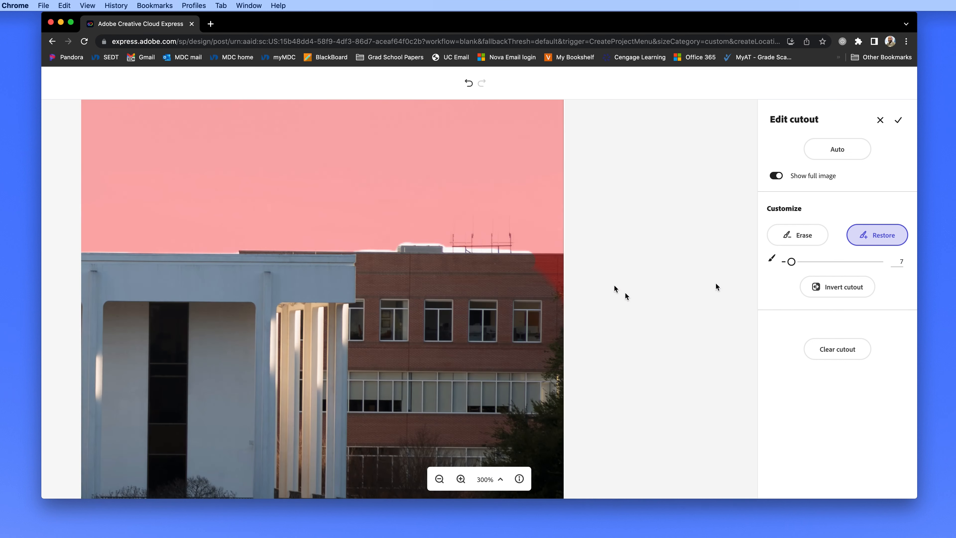
left_click(898, 121)
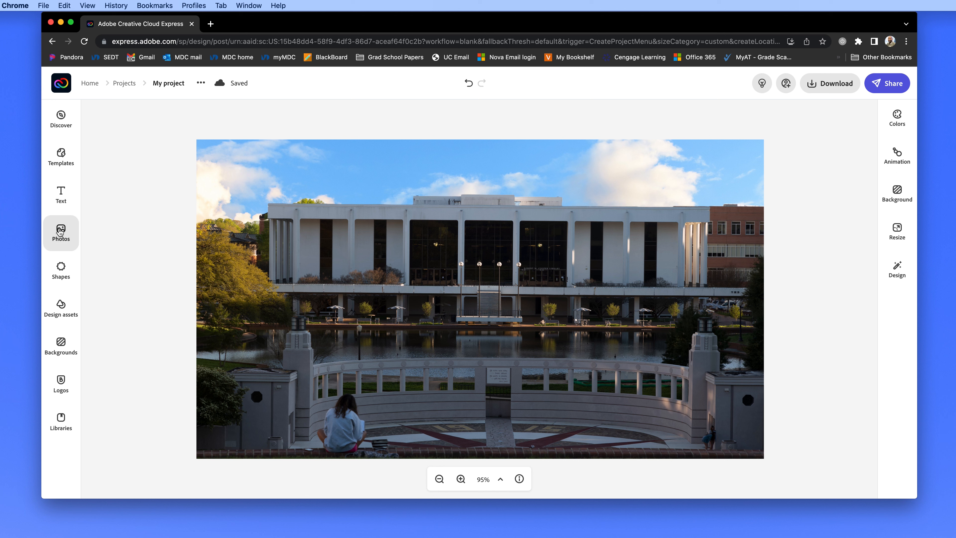
Upload Subject.jpg from the Course Files folder on top of the scene.
left_click(59, 234)
left_click(151, 143)
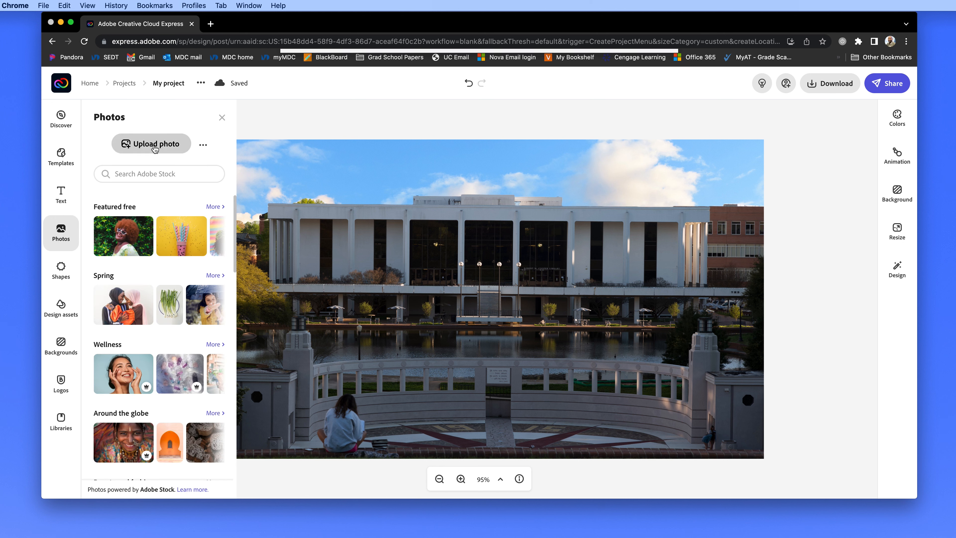
left_click(386, 102)
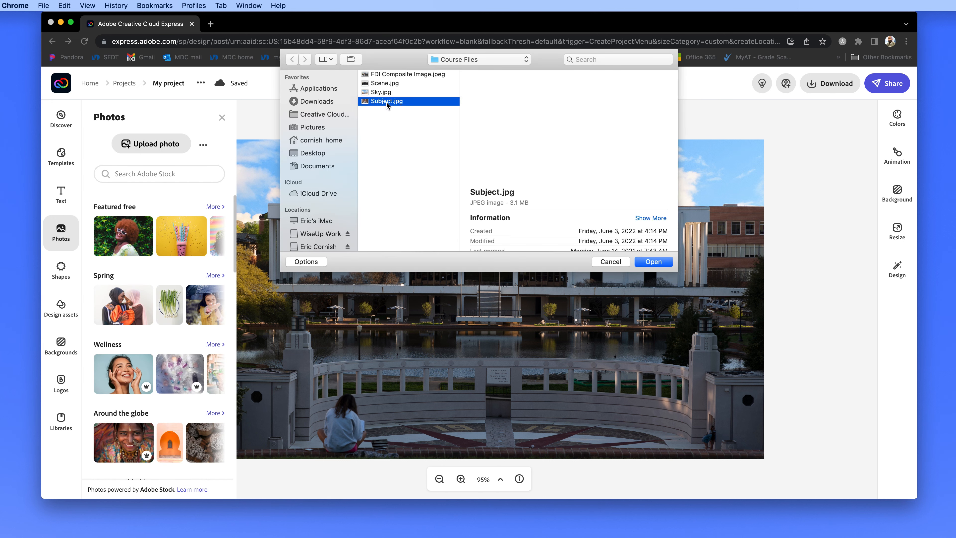
left_click(657, 265)
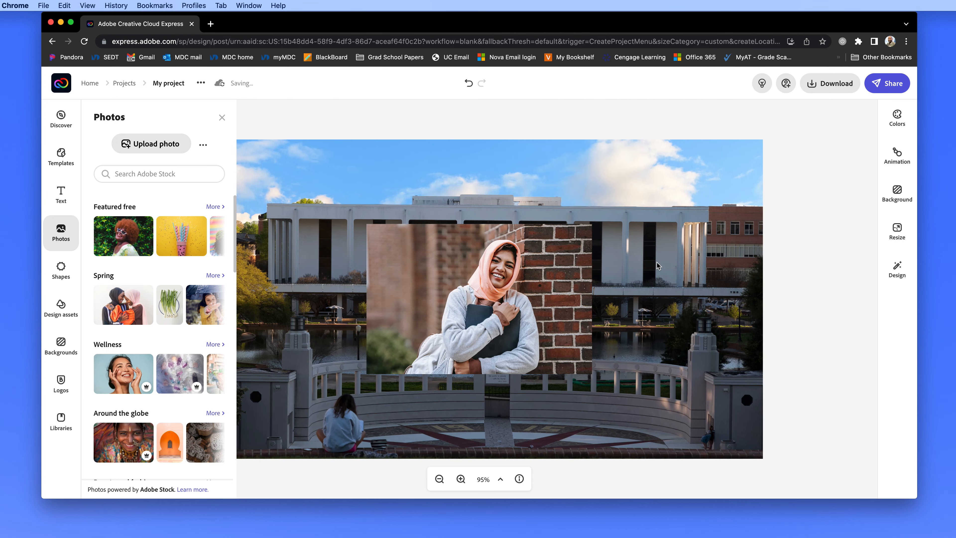
left_click(440, 479)
left_click(222, 119)
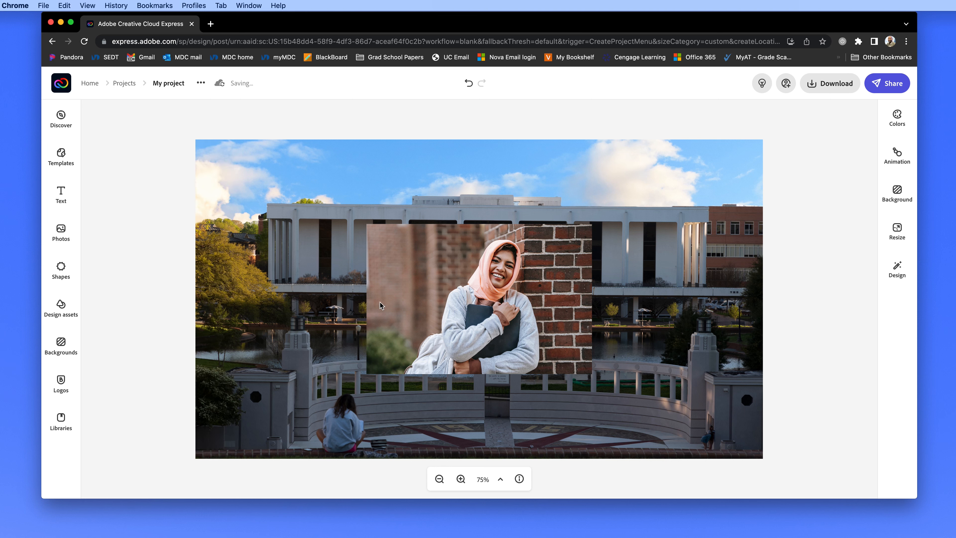
Enlarge the photo of the woman and position her over the left half of the canvas at nearly full height.
left_click(506, 292)
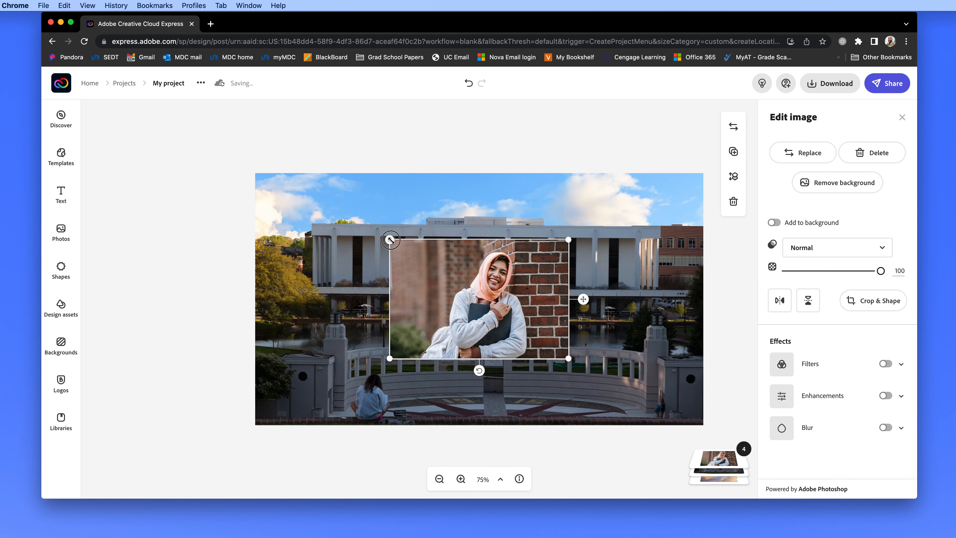
left_click_drag(391, 240, 214, 162)
left_click_drag(237, 367, 183, 442)
left_click_drag(374, 290, 384, 317)
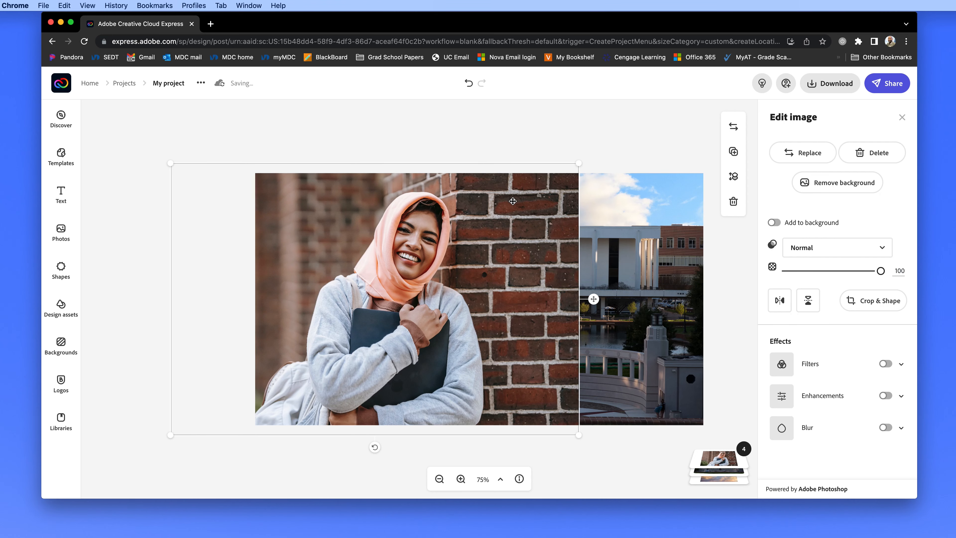
Remove the background from the woman's photo and enlarge the cutout slightly.
left_click(835, 192)
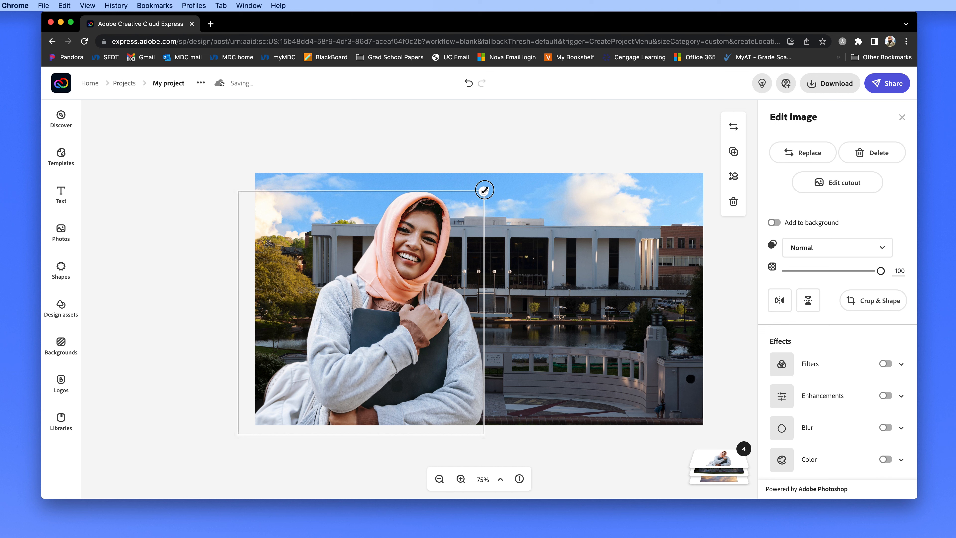
left_click_drag(487, 188, 494, 185)
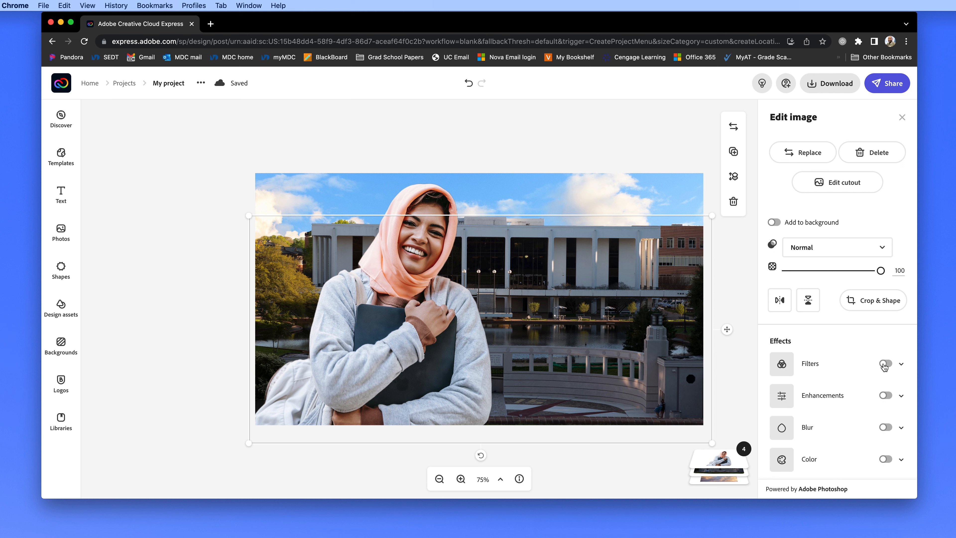
Turn on Enhancements for the building scene photo and adjust its contrast and brightness to lighten the scene behind the woman.
left_click(885, 395)
scroll(855, 384, "down", 4)
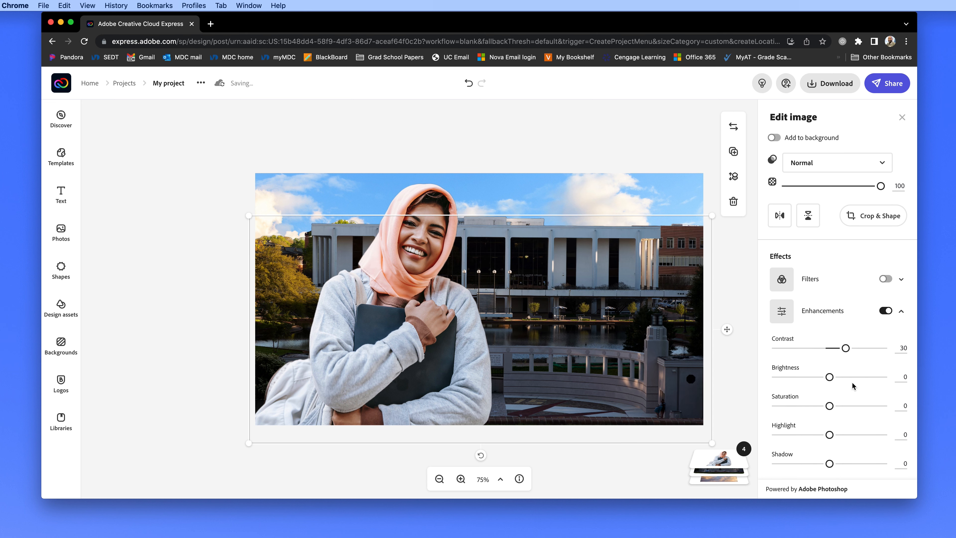
left_click_drag(845, 348, 834, 370)
scroll(854, 376, "down", 4)
left_click(528, 170)
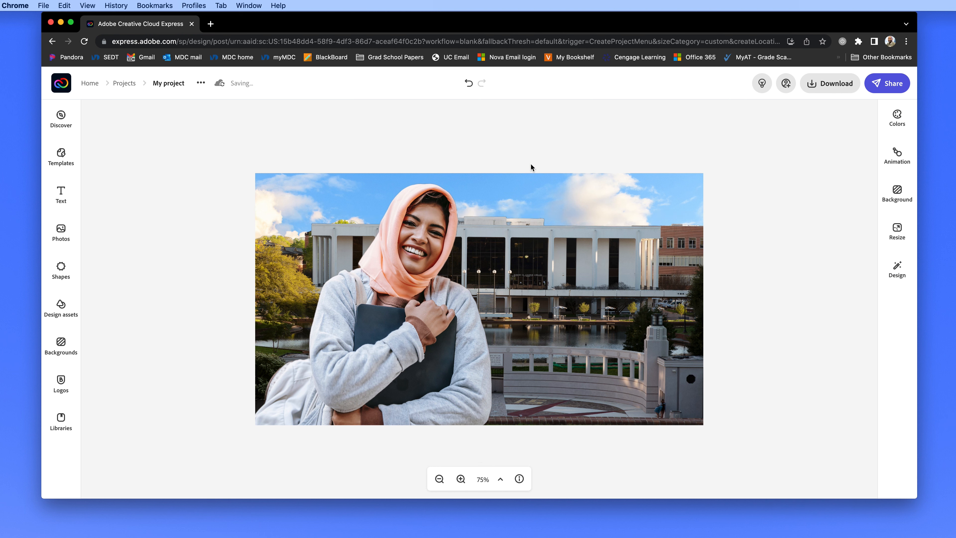
Turn on Enhancements for the woman's cutout and set its warmth to about 8, leaving contrast at 0.
left_click(427, 257)
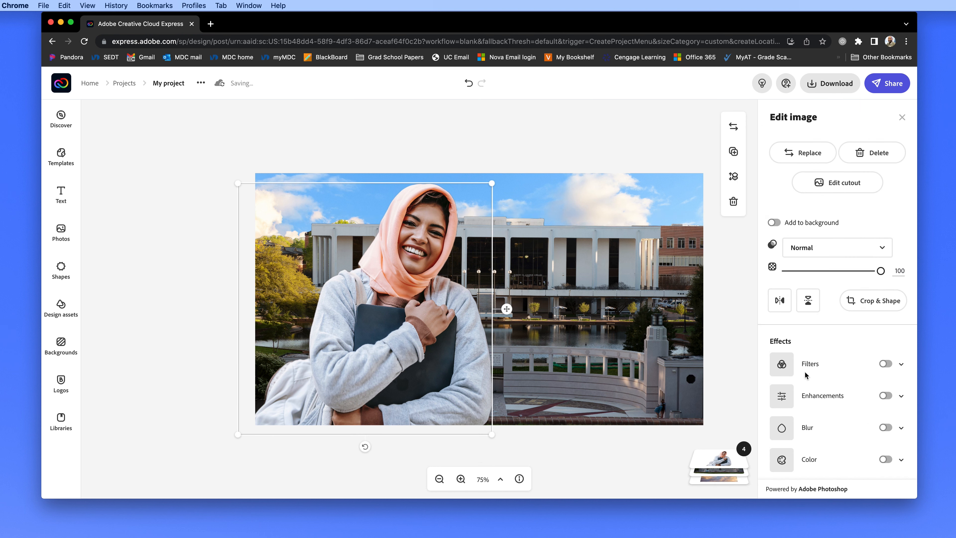
left_click(881, 397)
scroll(847, 378, "down", 3)
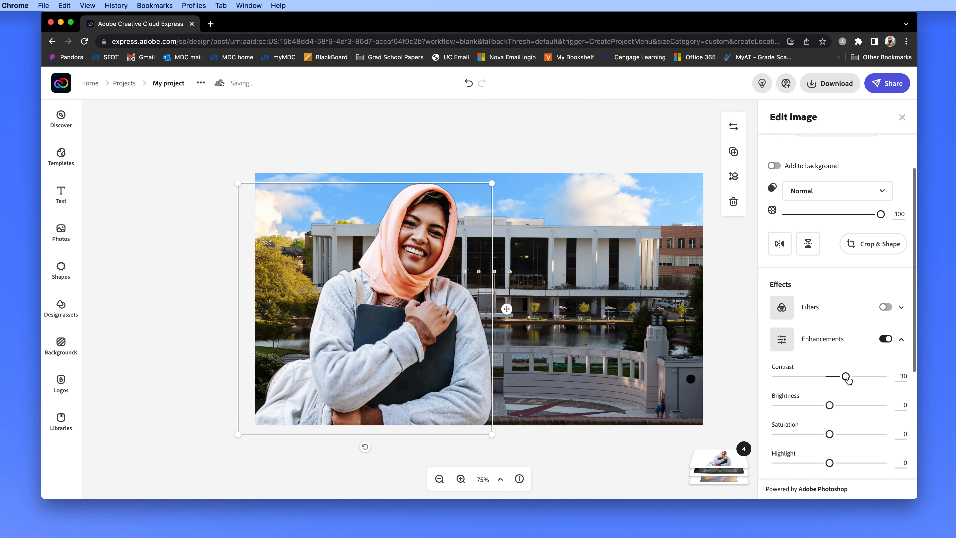
left_click_drag(848, 360, 834, 345)
scroll(831, 362, "down", 2)
scroll(830, 362, "down", 2)
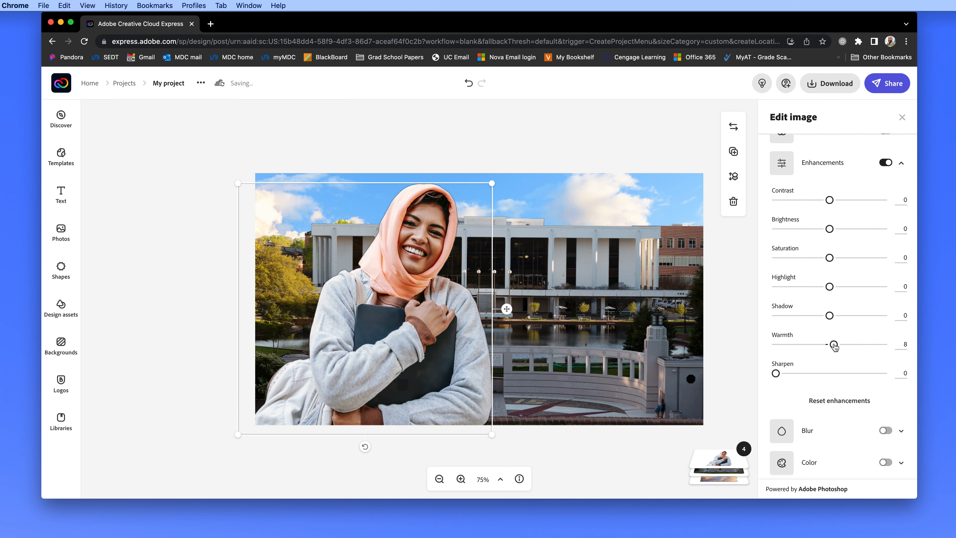
left_click(630, 157)
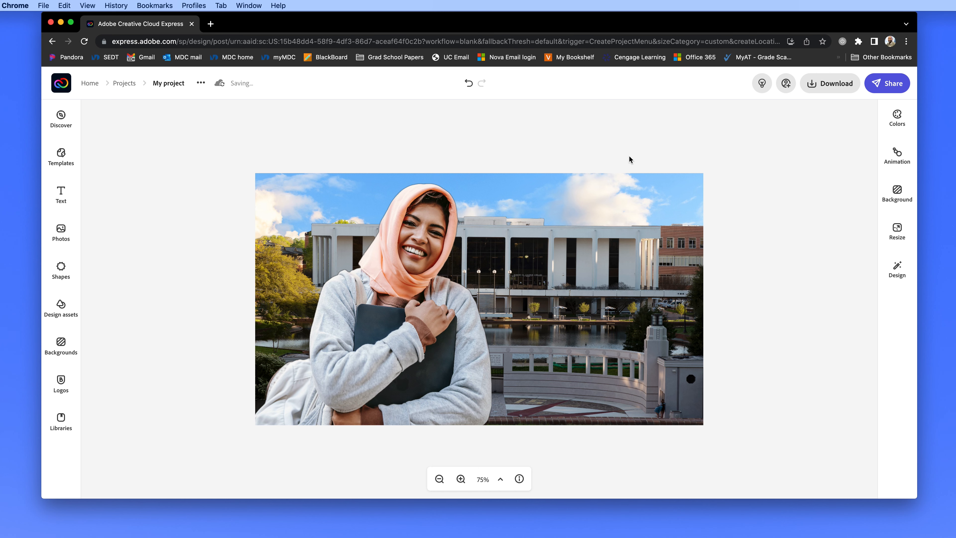
Turn on Blur at strength 1 for the building scene photo to soften it behind the woman.
left_click(518, 202)
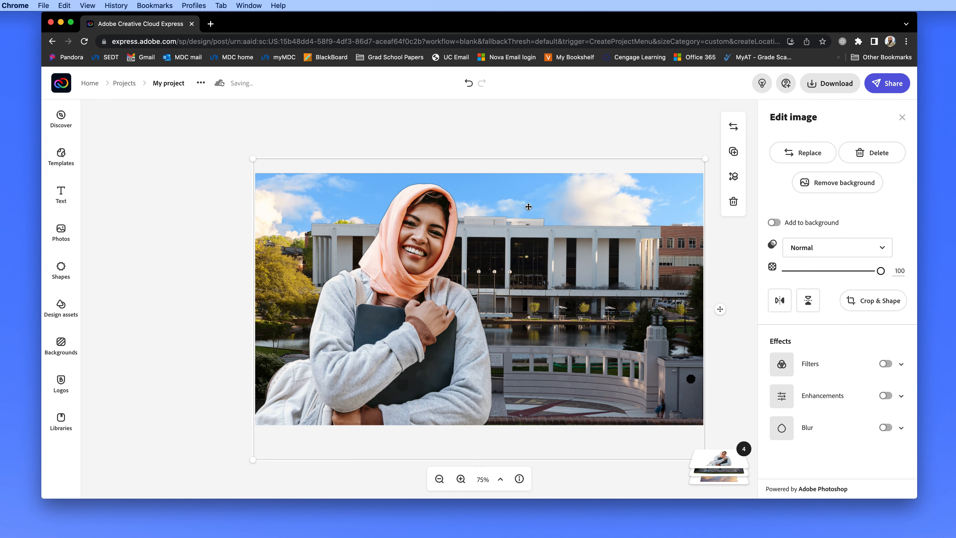
left_click(882, 429)
left_click(579, 252)
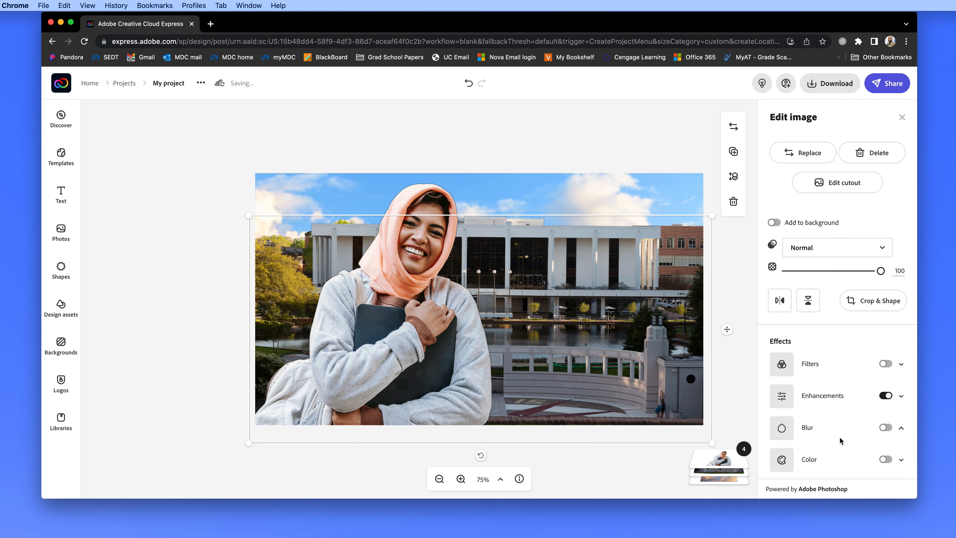
left_click(887, 428)
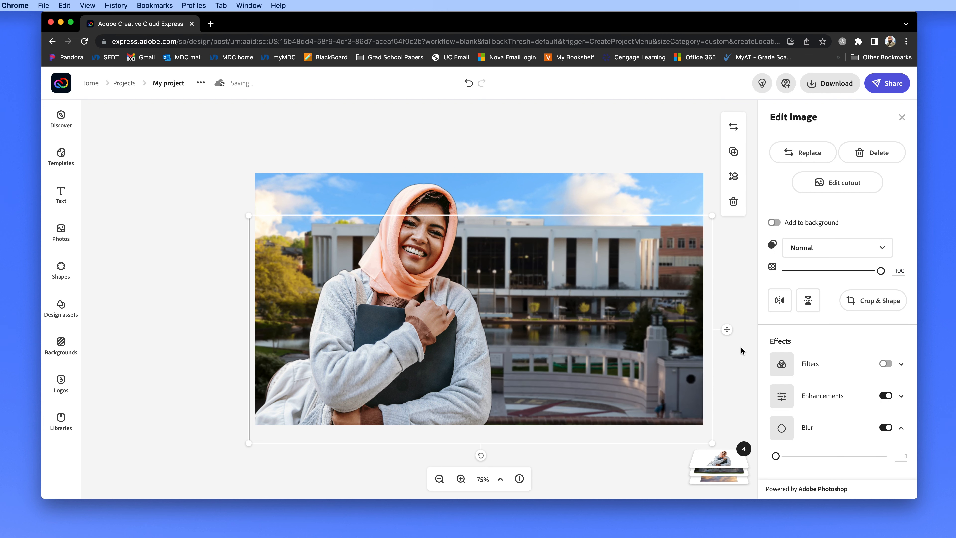
left_click(604, 153)
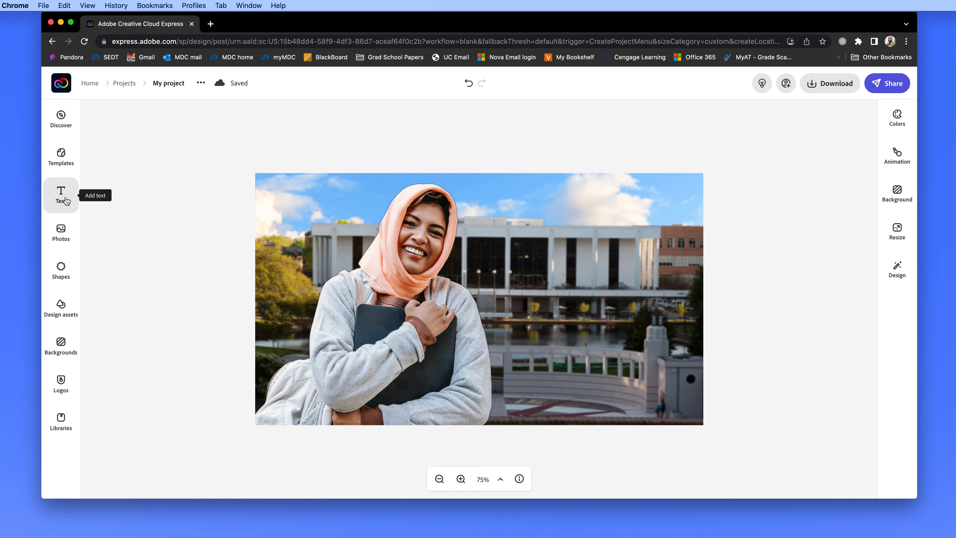
Add the "You've got this!" phrase text design over the building beside the woman and enlarge it to span the canvas's right half.
left_click(66, 200)
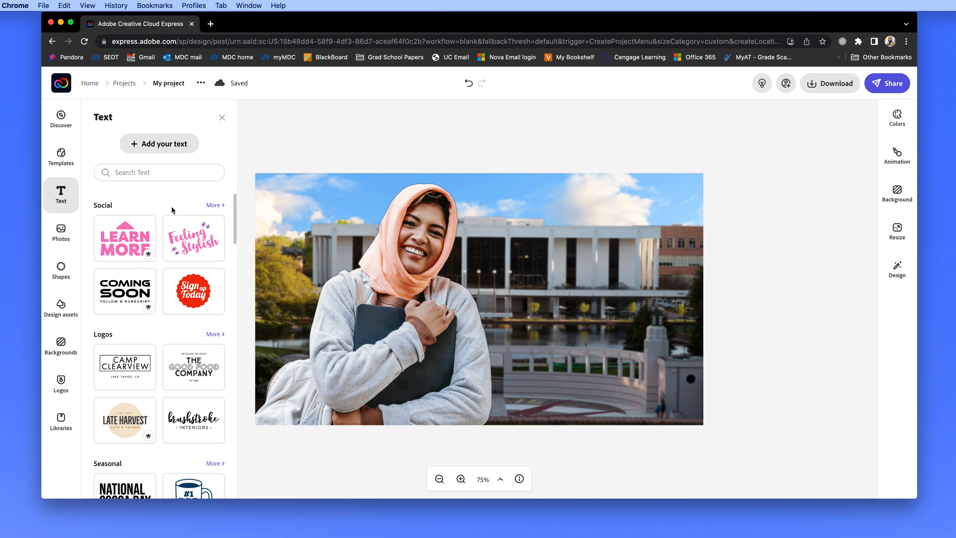
scroll(182, 301, "down", 5)
scroll(182, 301, "down", 10)
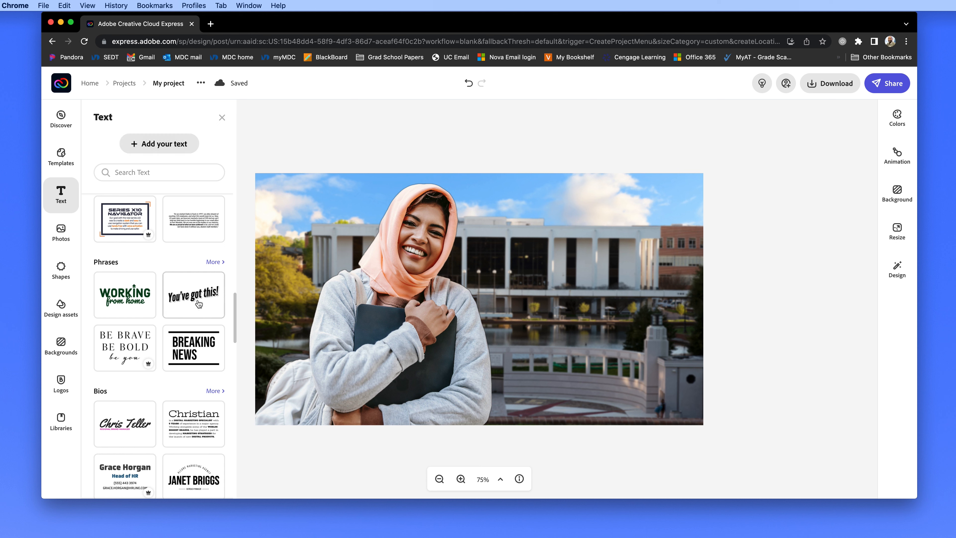
left_click_drag(199, 303, 598, 260)
left_click_drag(673, 273, 692, 277)
left_click_drag(487, 304, 463, 320)
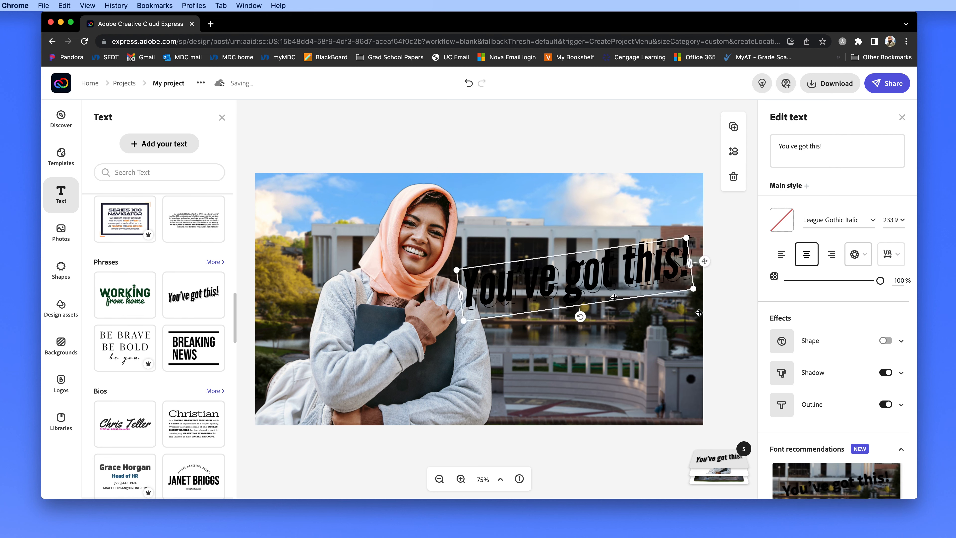
Style the "You've got this!" text with a white fill, no outline and a black shadow at an angle of -150.
scroll(800, 357, "down", 2)
left_click(886, 354)
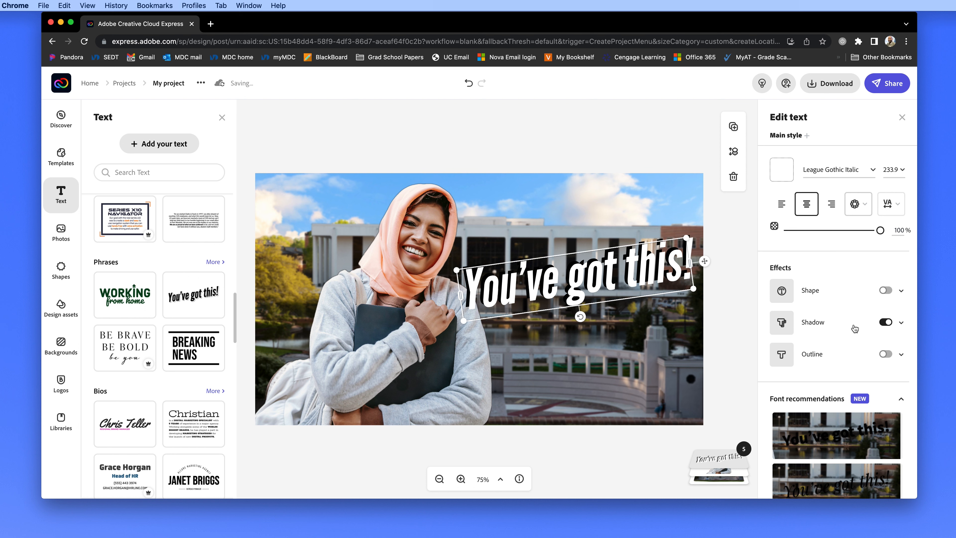
left_click(902, 323)
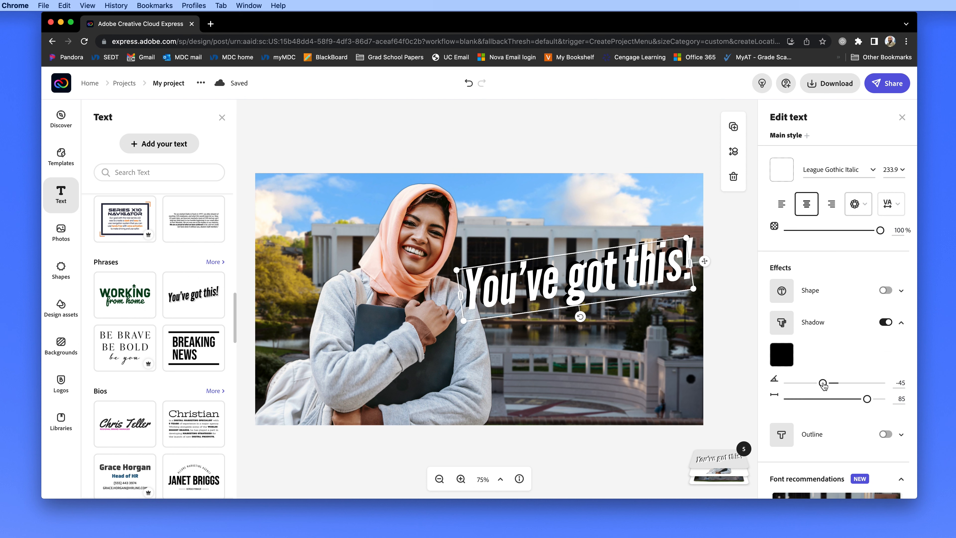
left_click_drag(823, 384, 795, 389)
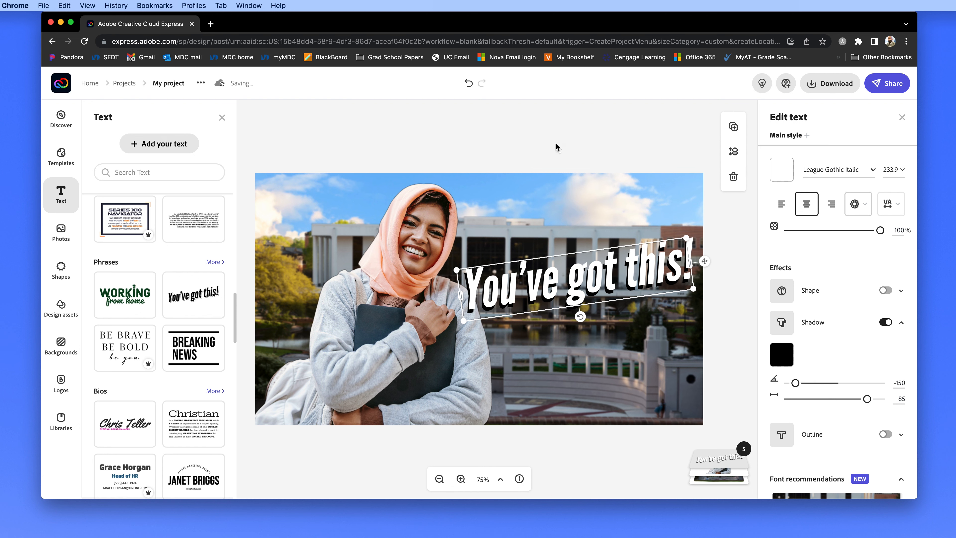
left_click(715, 280)
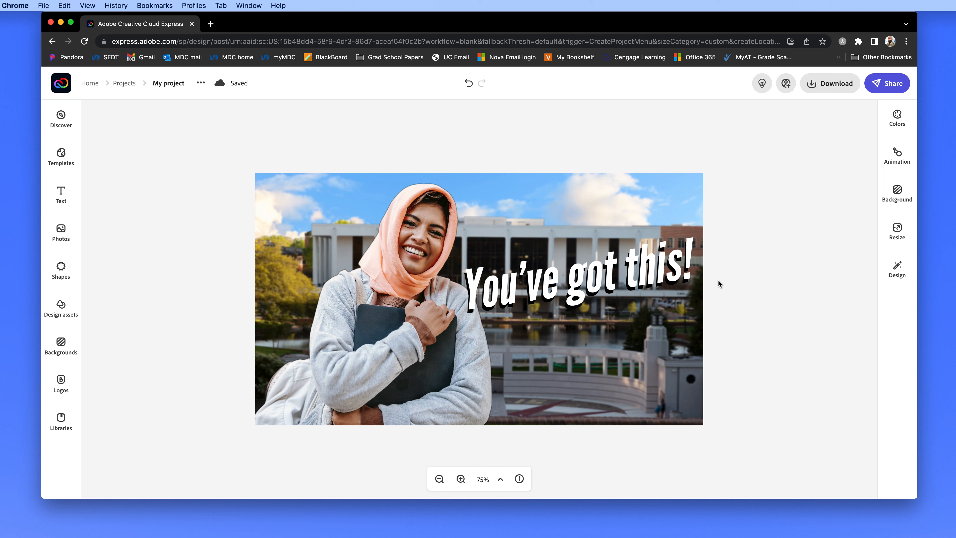
Lower the brightness of the building scene photo in its Enhancements to darken it behind the white text.
left_click(571, 236)
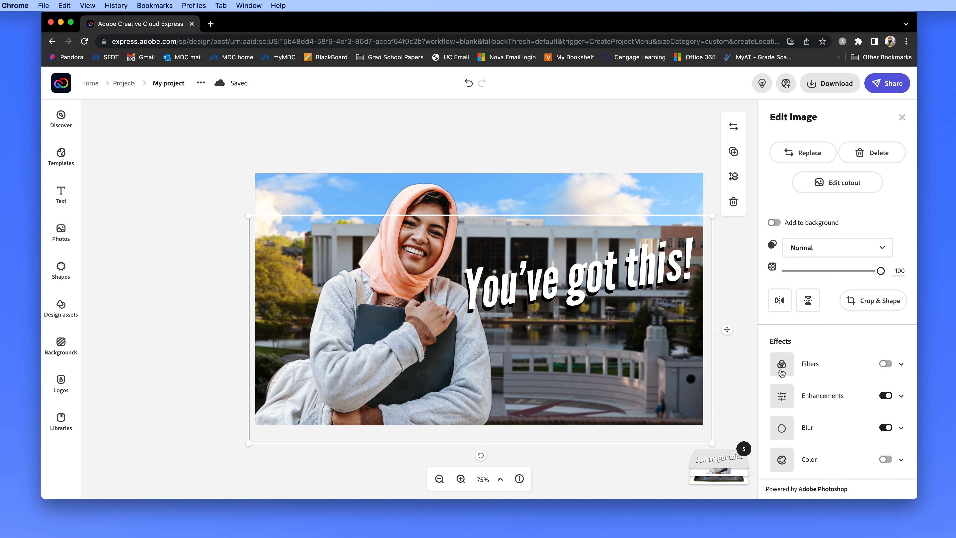
left_click(901, 396)
scroll(850, 400, "down", 2)
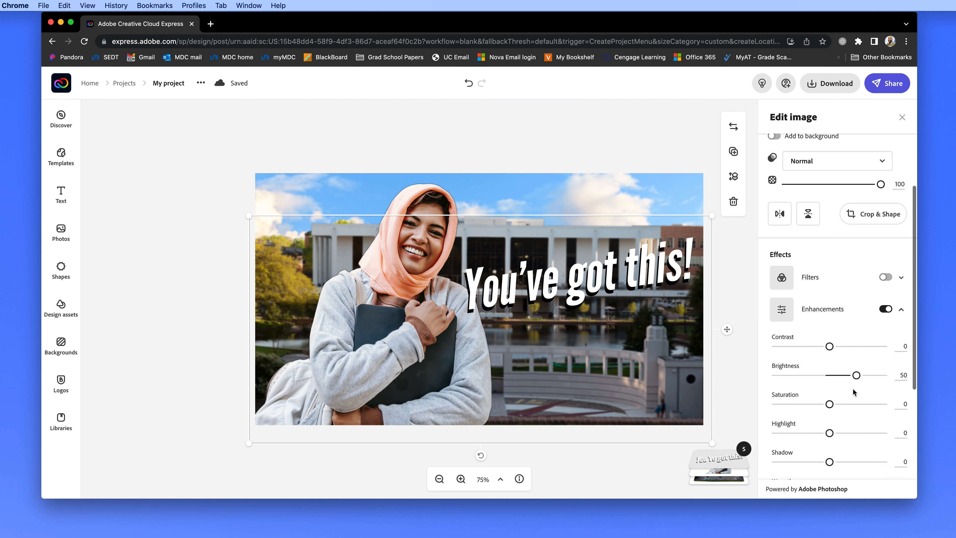
left_click_drag(856, 375, 823, 381)
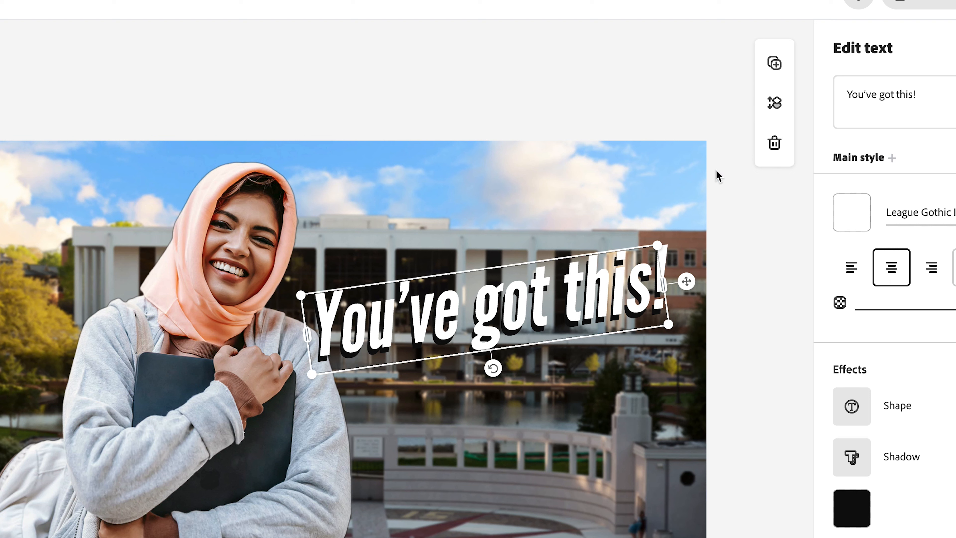
Reorder the layers to place the "You've got this!" text directly behind the woman's cutout.
left_click(775, 105)
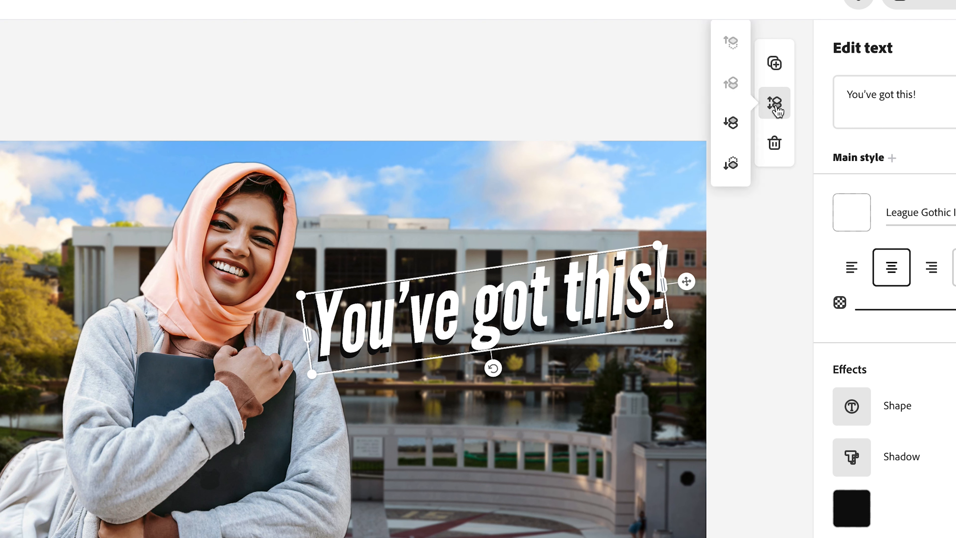
left_click(732, 126)
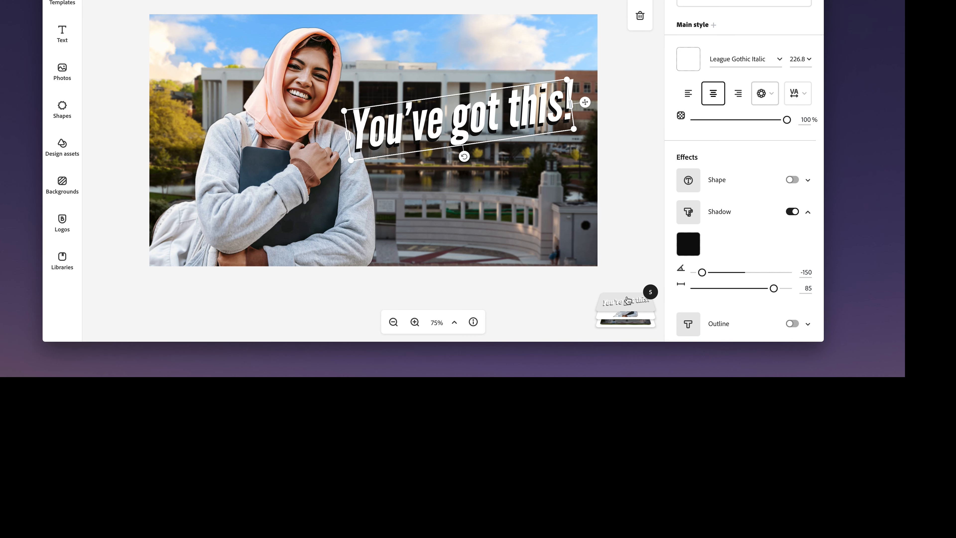
left_click(627, 299)
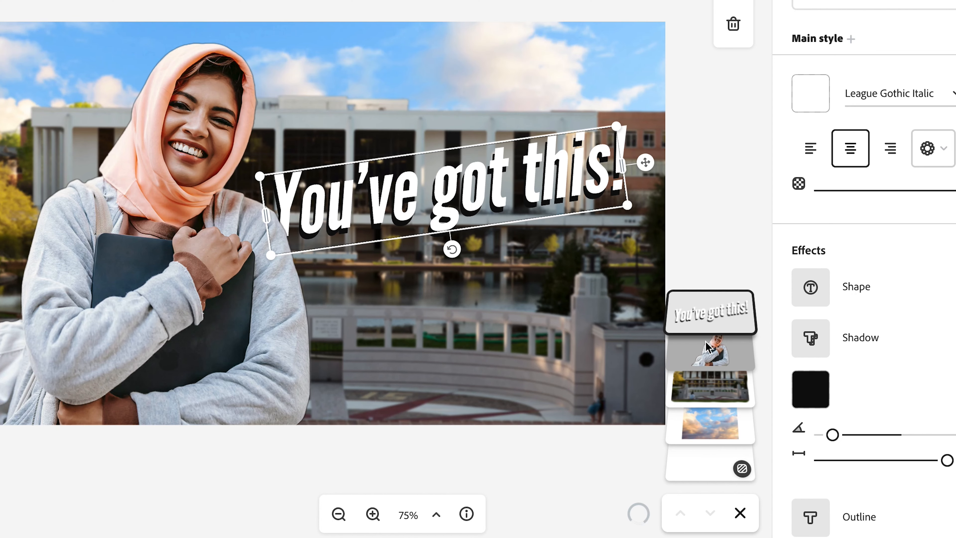
left_click_drag(709, 315, 700, 354)
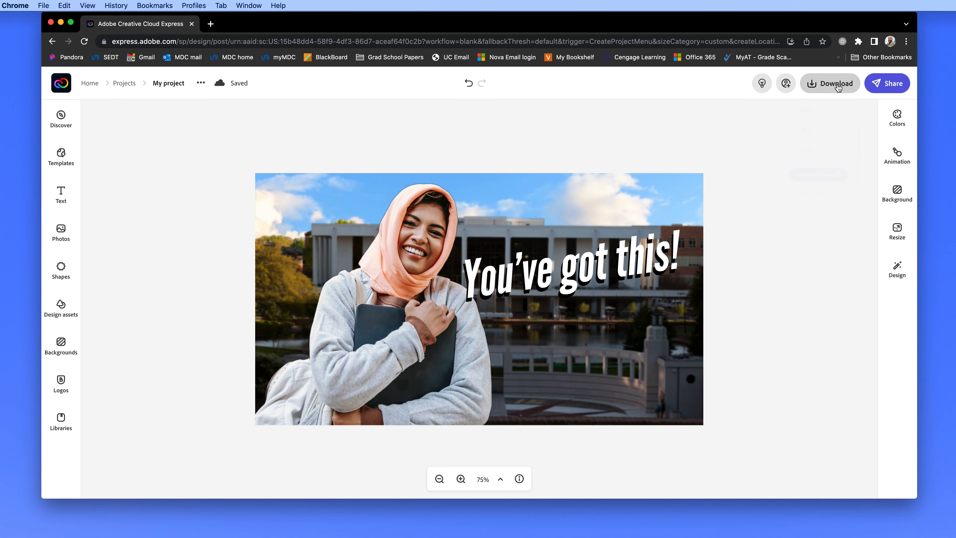
Download the composite as a solid color PNG, saving it to the Desktop as "FDI Image Composite".
left_click(837, 86)
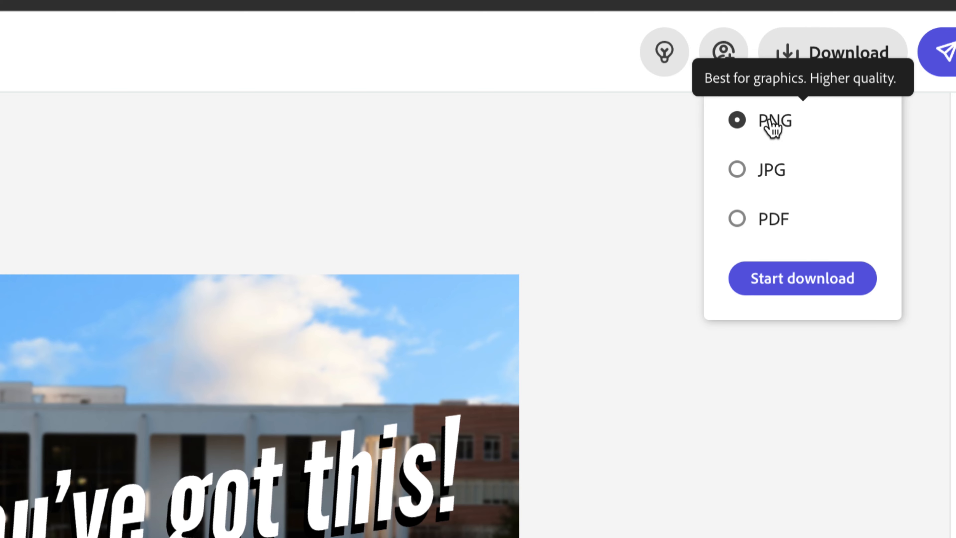
left_click(808, 281)
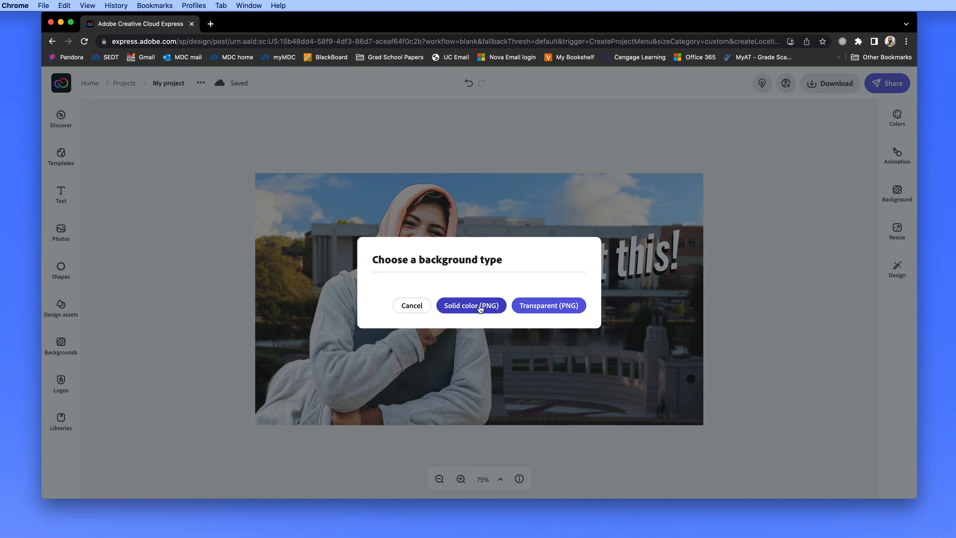
left_click(479, 306)
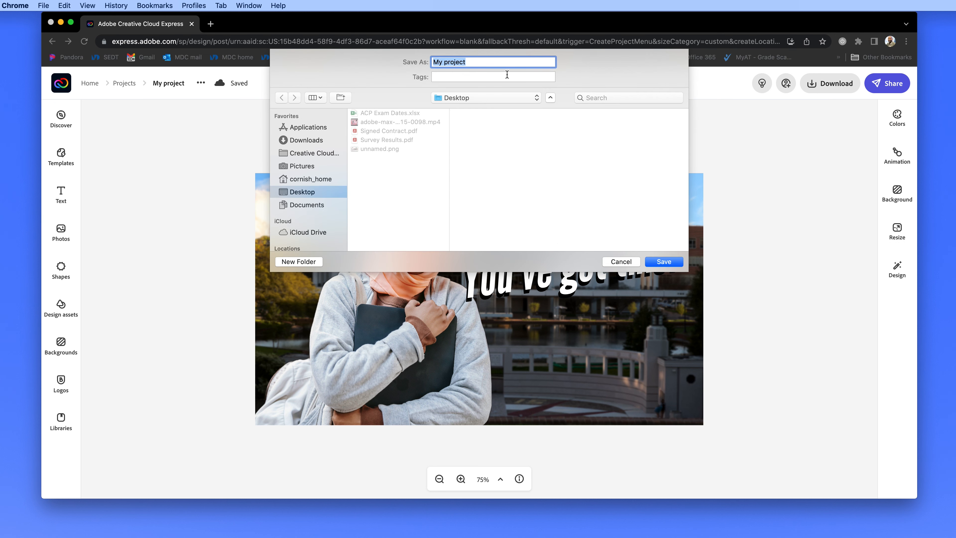
type("FDI Image Composite")
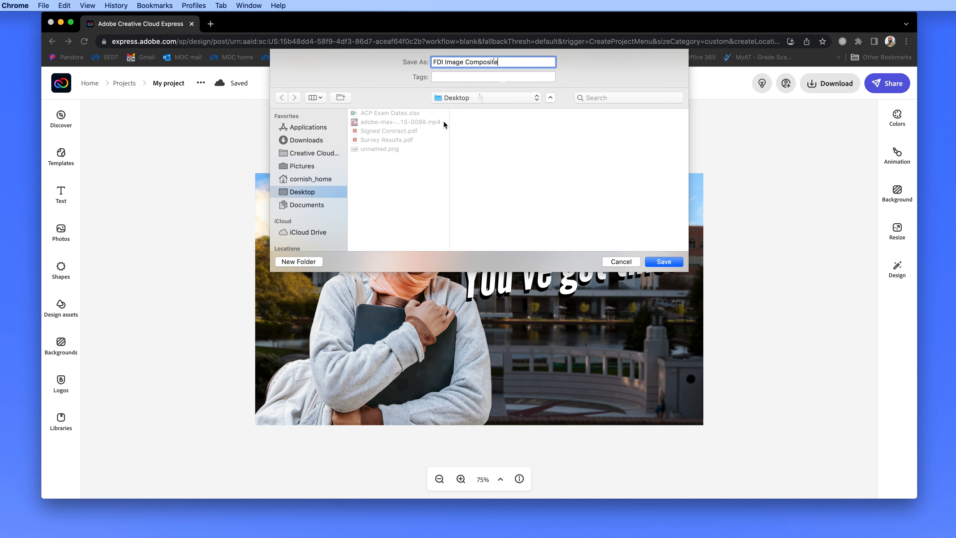
left_click(663, 262)
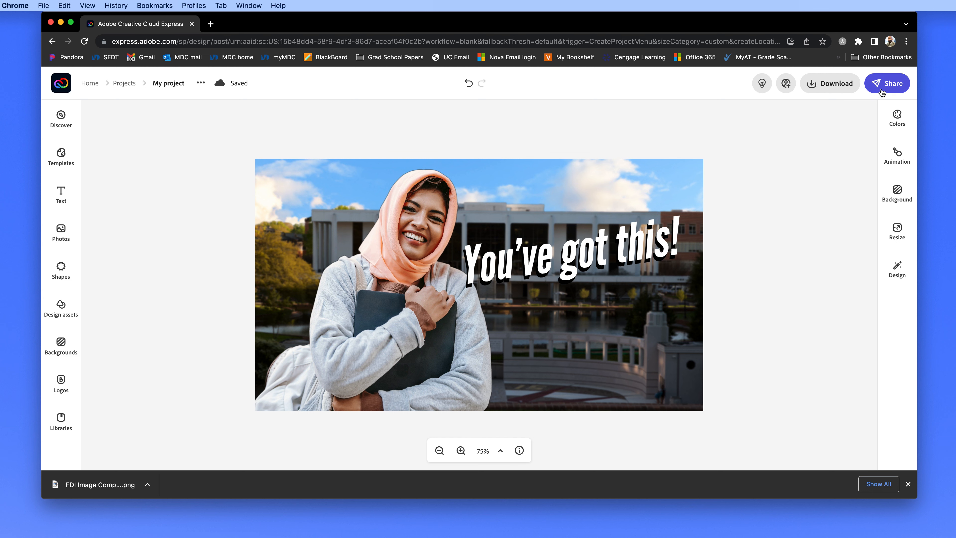
Publish the project and generate a shareable link to it.
left_click(888, 88)
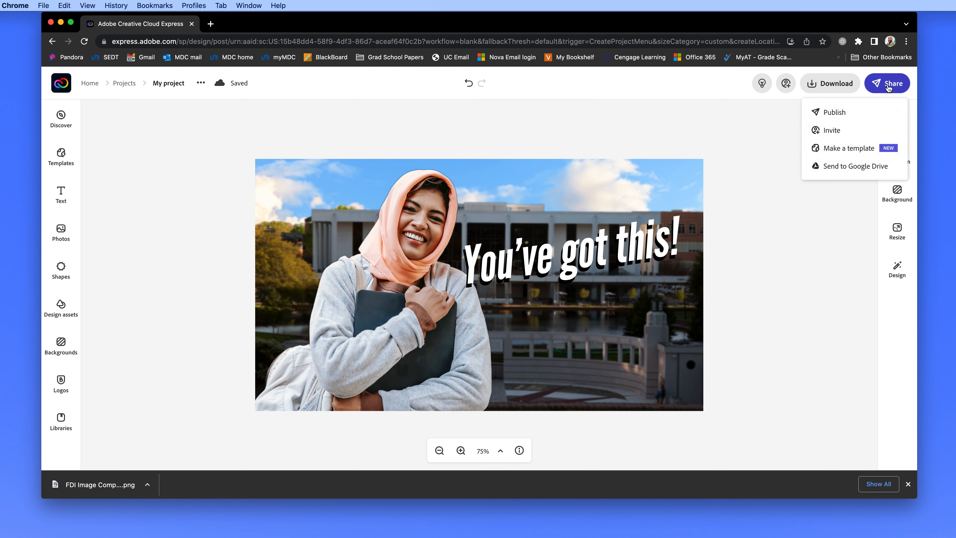
left_click(863, 116)
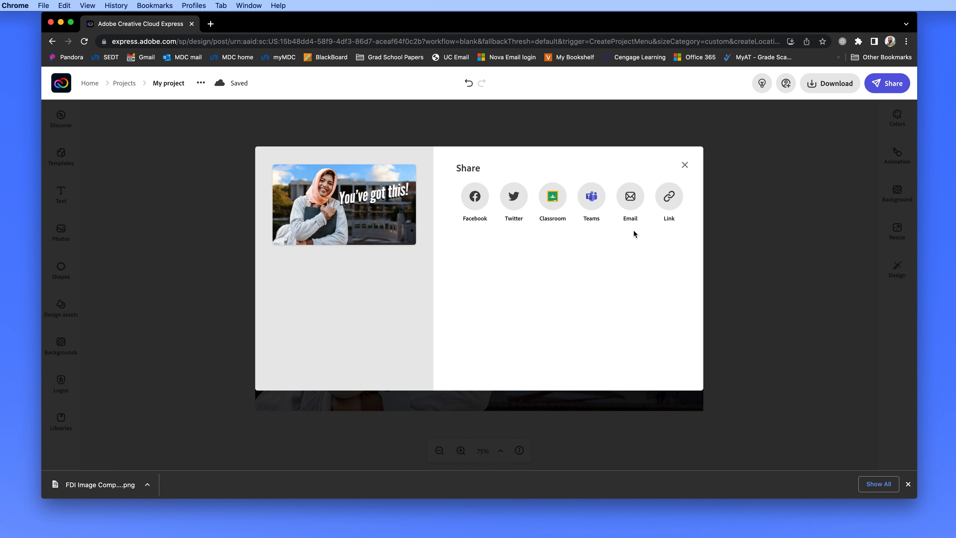
left_click(670, 204)
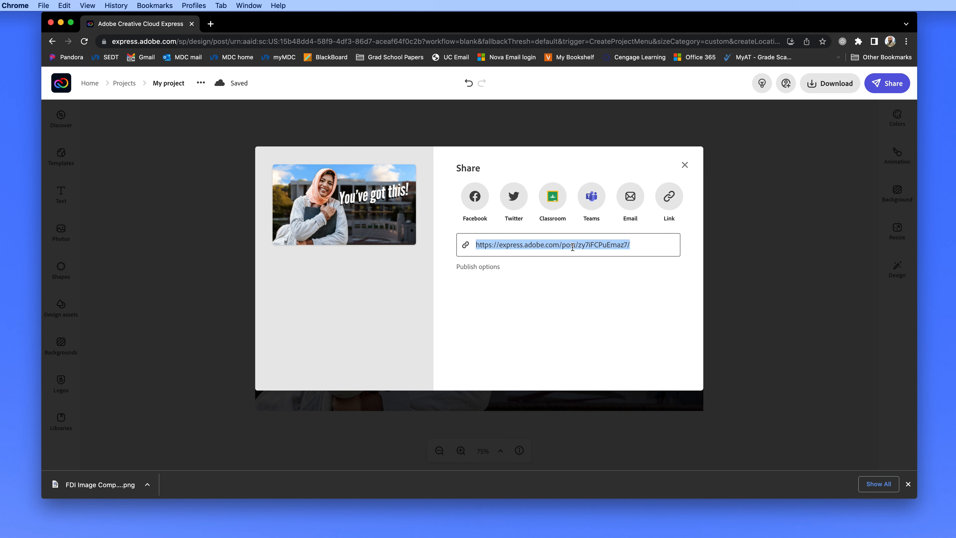
Open the published project's link in a new browser tab to view the shared page.
left_click(211, 25)
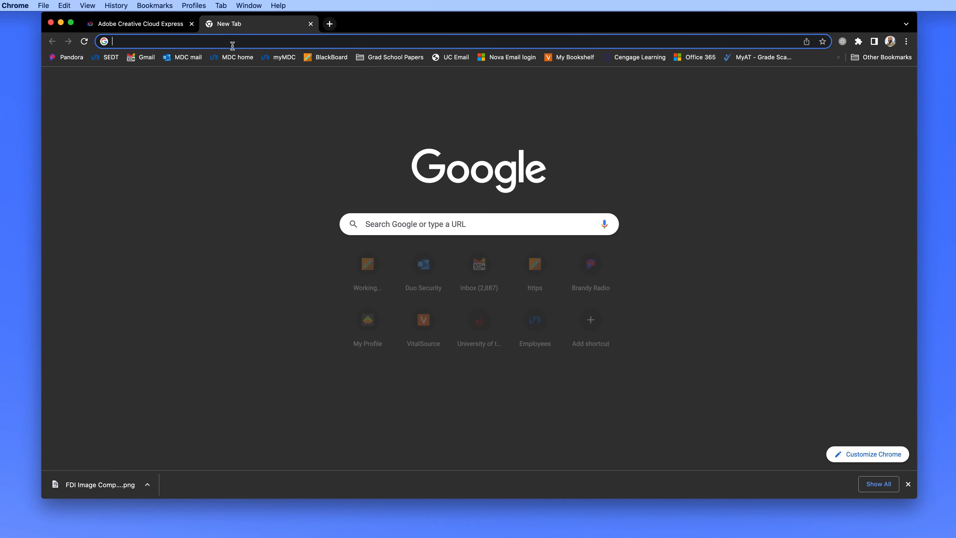
type("https://express.adobe.com/post/zy7iFCPuEmaz7/")
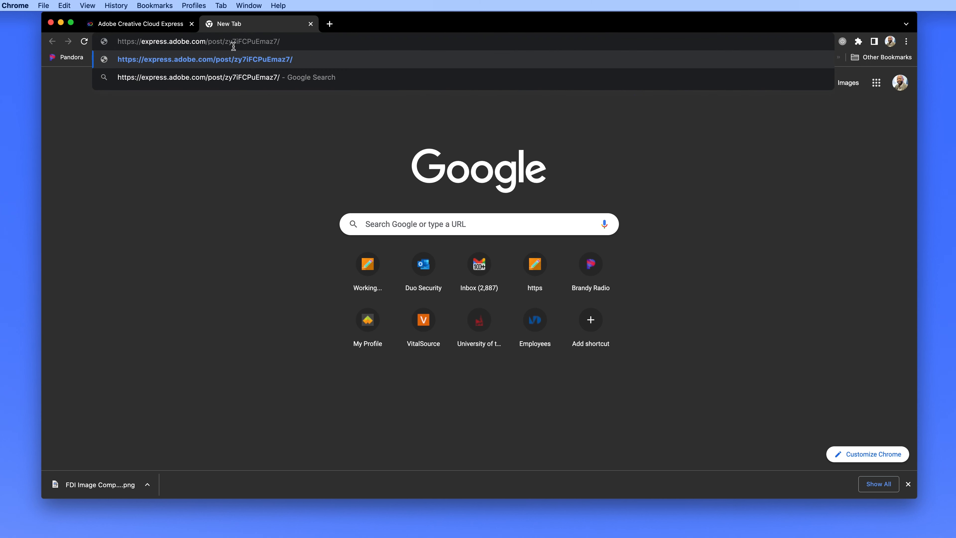
key("Return")
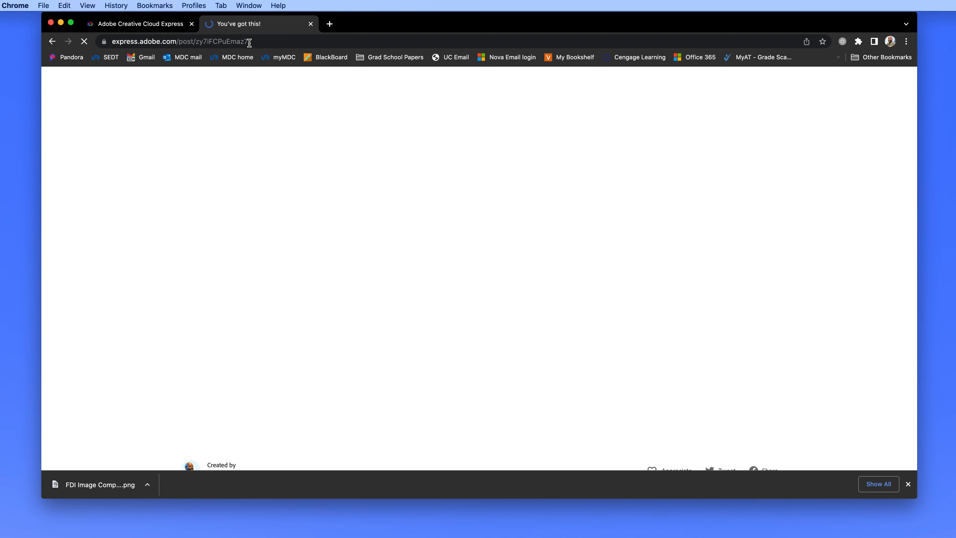